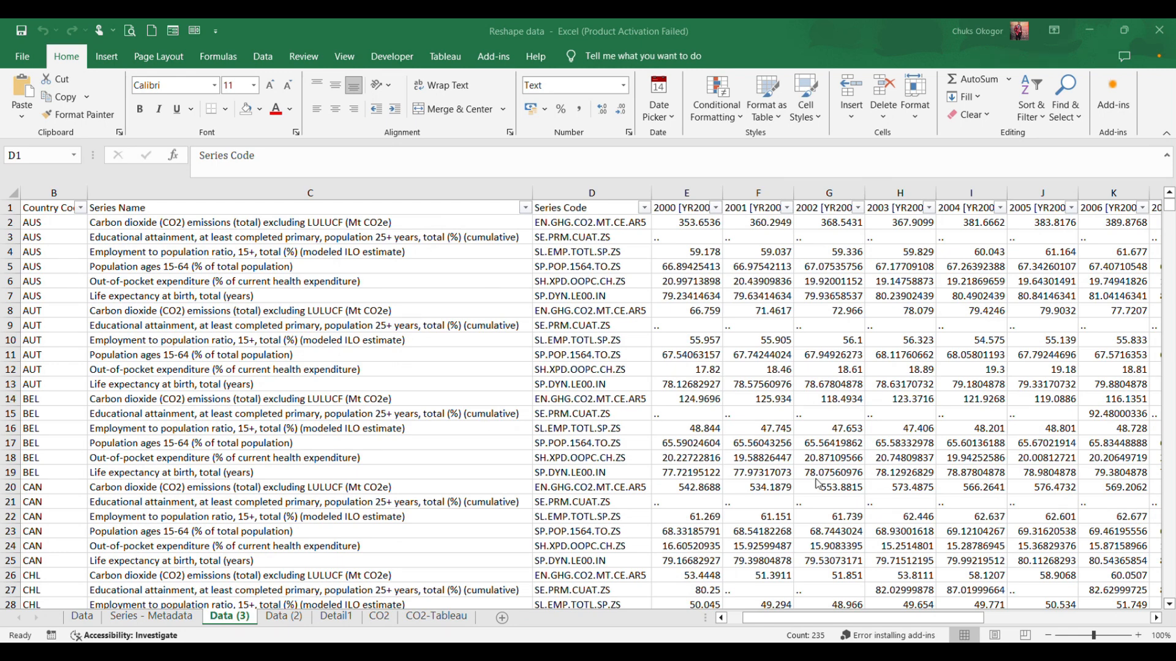
key("ctrl+space")
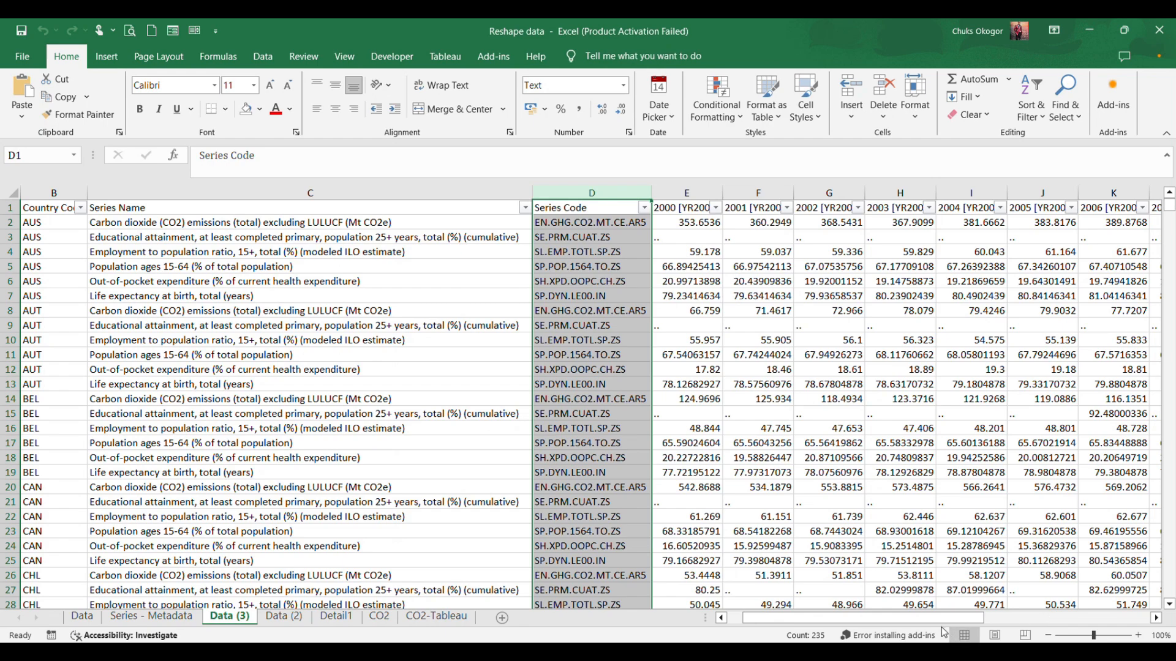
left_click_drag(943, 619, 695, 620)
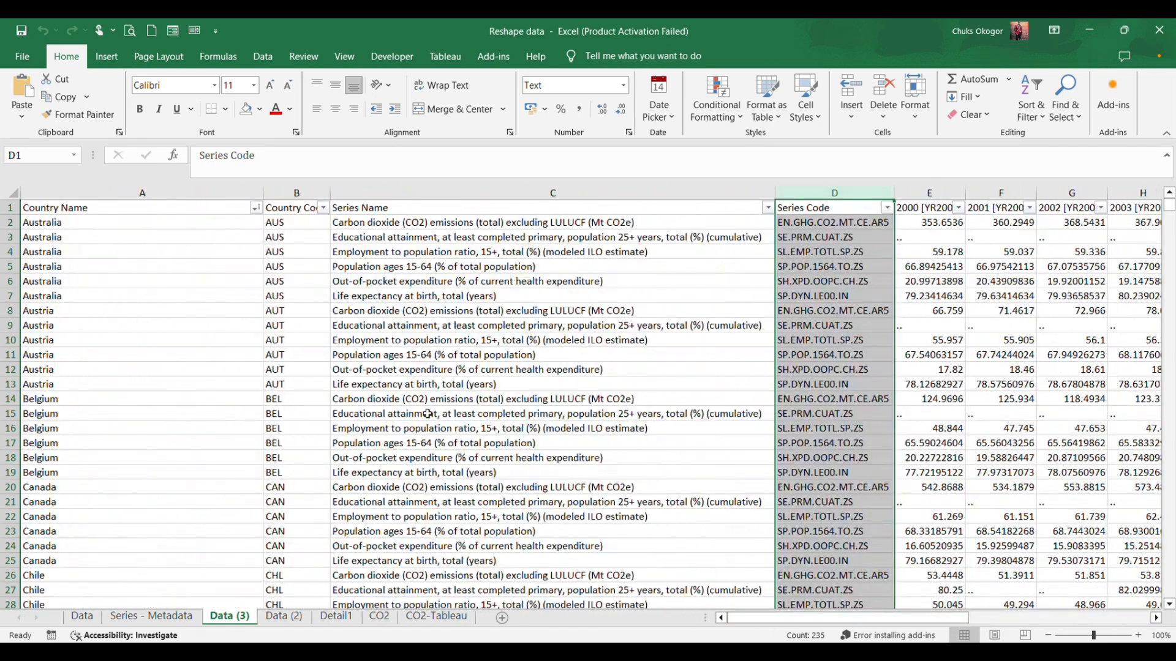
left_click(584, 374)
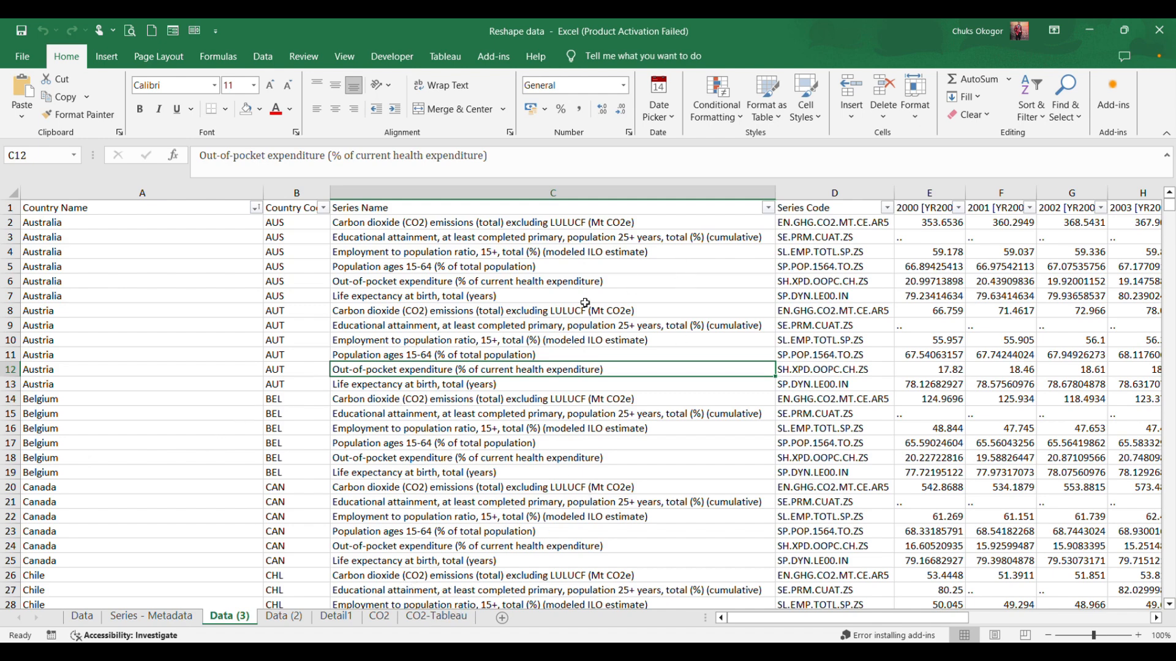
Try to delete the Country Code, Series Code and 2023 columns together in one multi-column selection.
left_click_drag(299, 191, 498, 195)
left_click(842, 195, "ctrl")
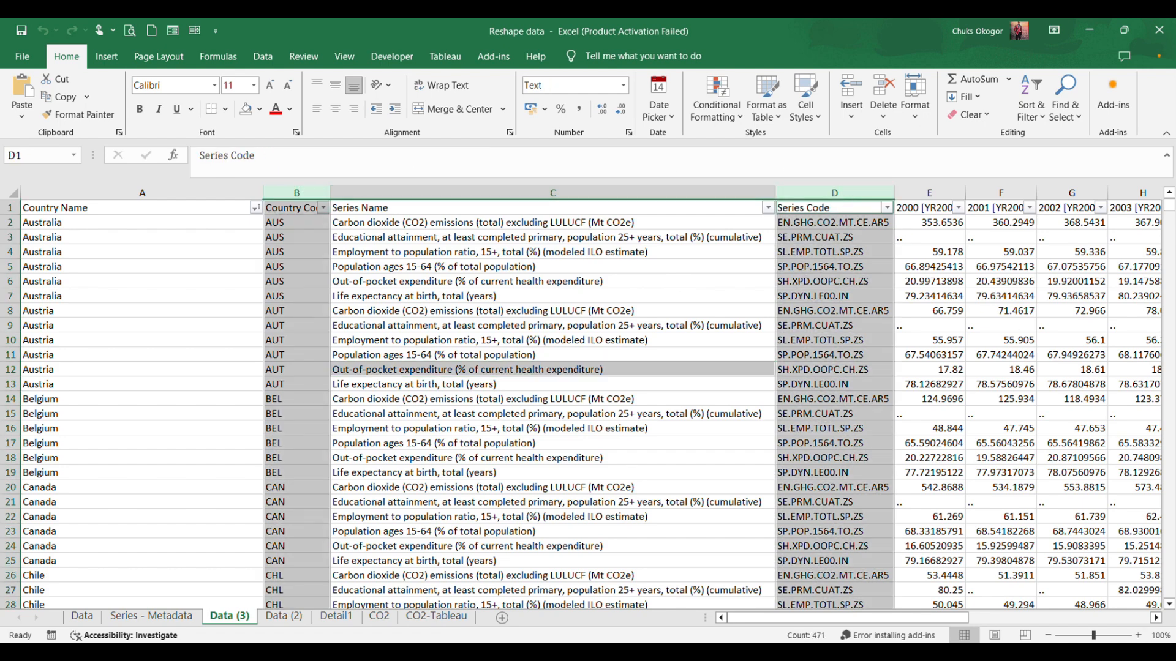
left_click_drag(1156, 619, 1156, 620)
left_click(978, 192)
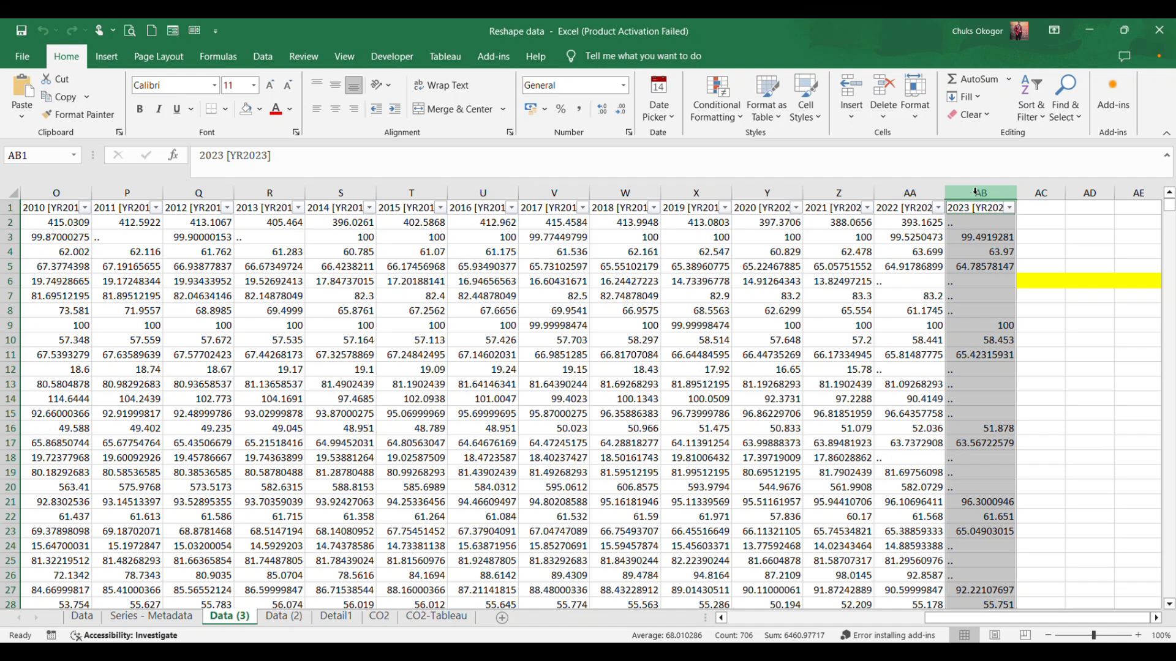
right_click(975, 192)
left_click(1017, 348)
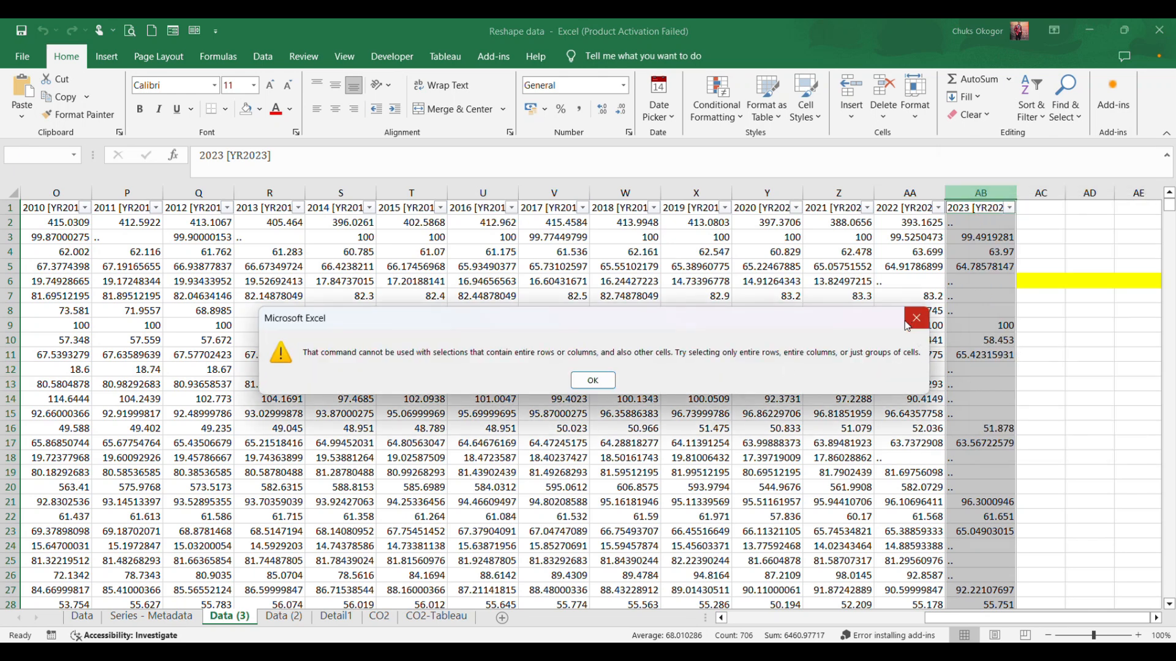
left_click(916, 318)
Delete the entire 2023 [YR2023] column from the Data (3) sheet.
left_click(980, 193)
right_click(984, 195)
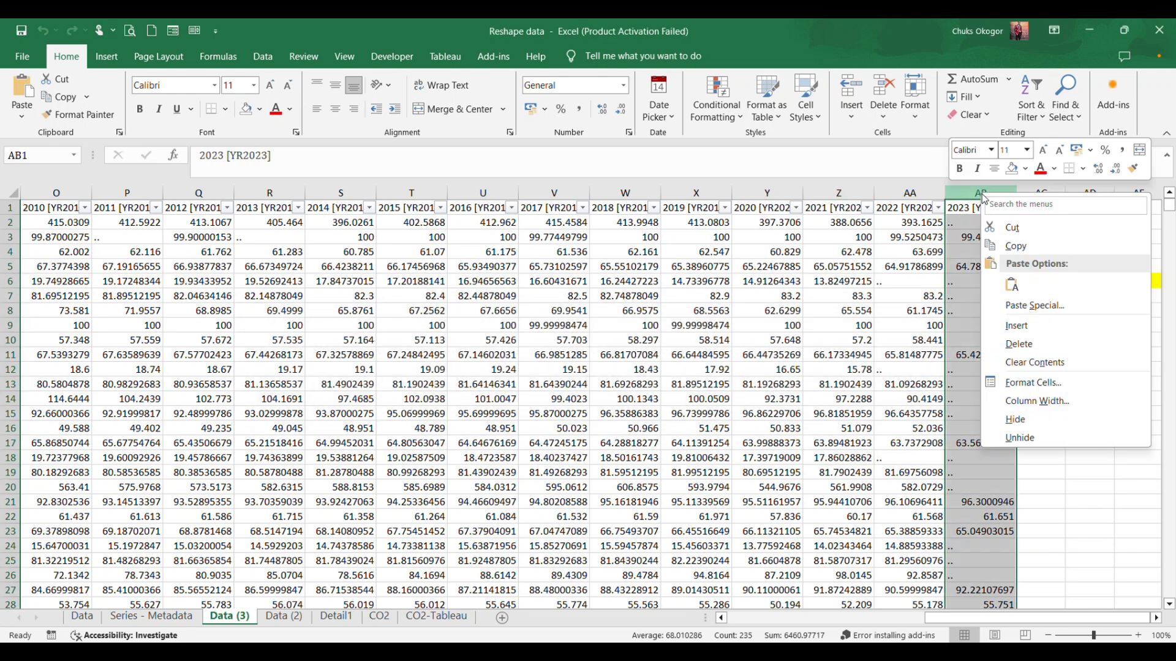
left_click(1018, 344)
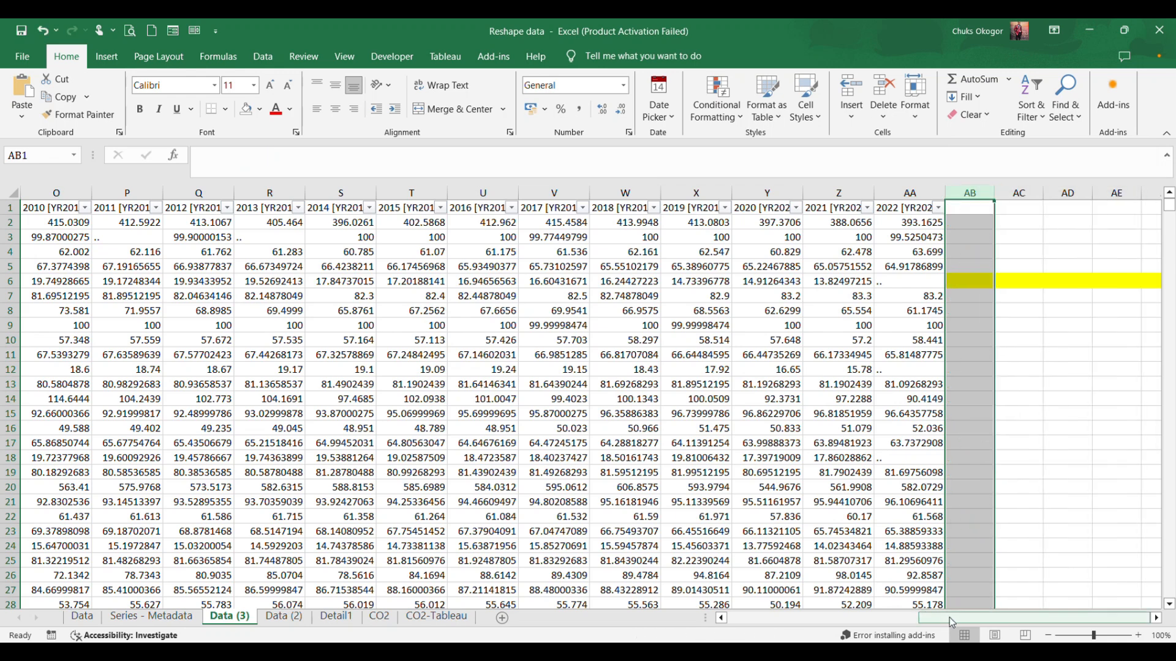
Delete the Country Code and Series Code columns from the Data (3) sheet.
left_click_drag(950, 622, 761, 622)
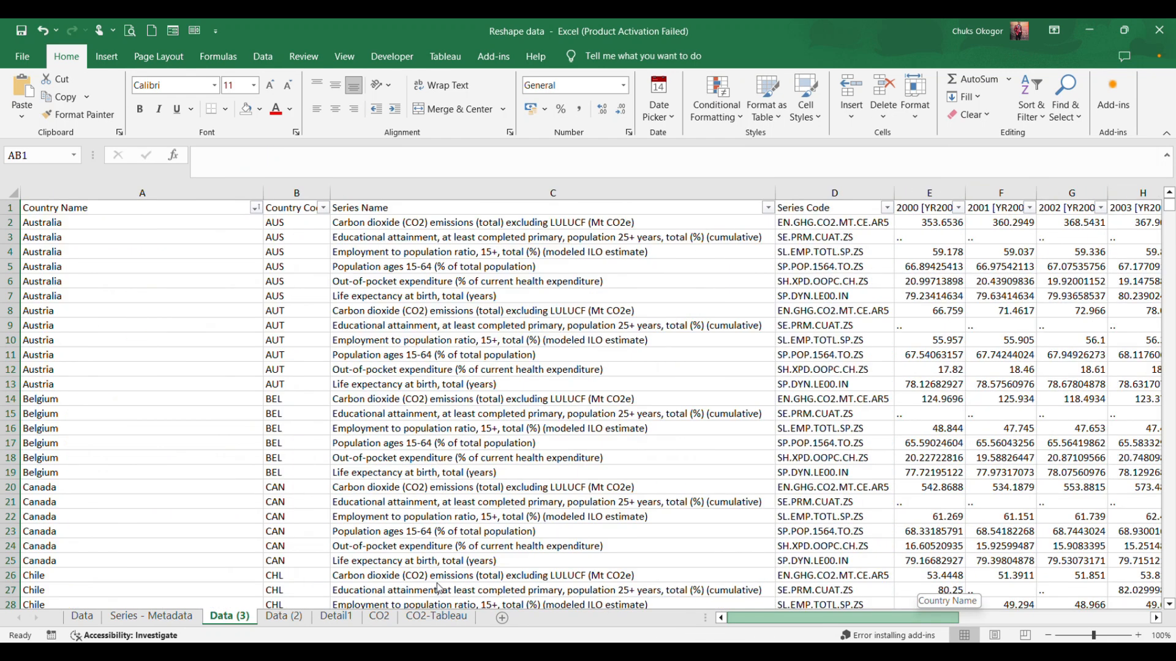
right_click(288, 192)
left_click(340, 346)
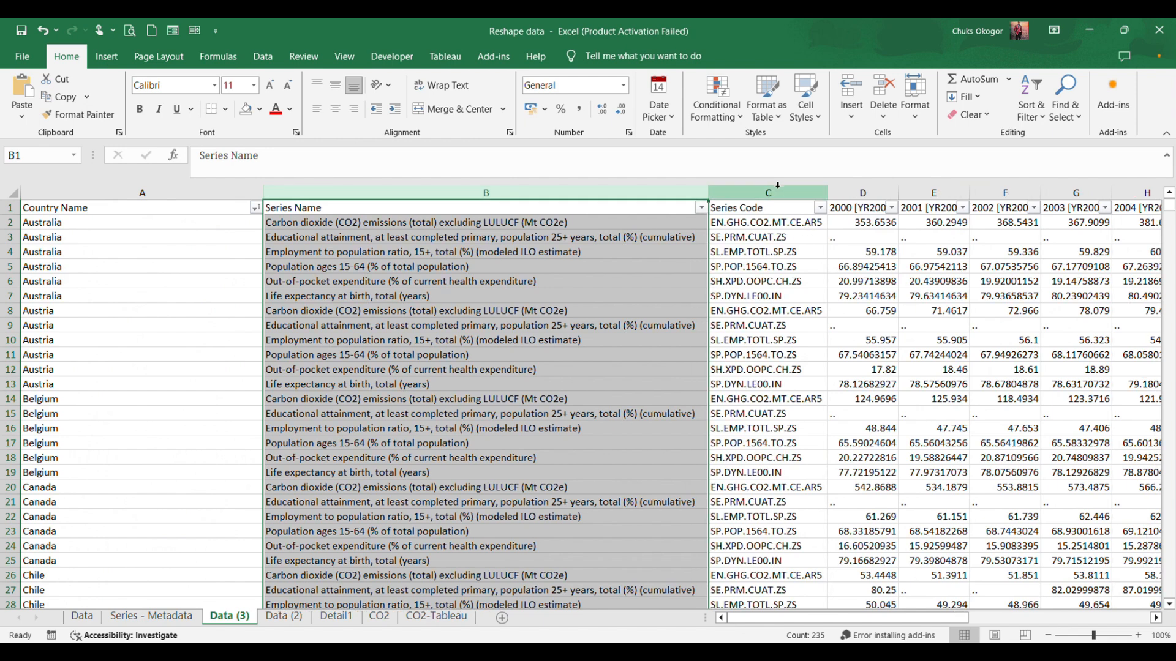
right_click(776, 193)
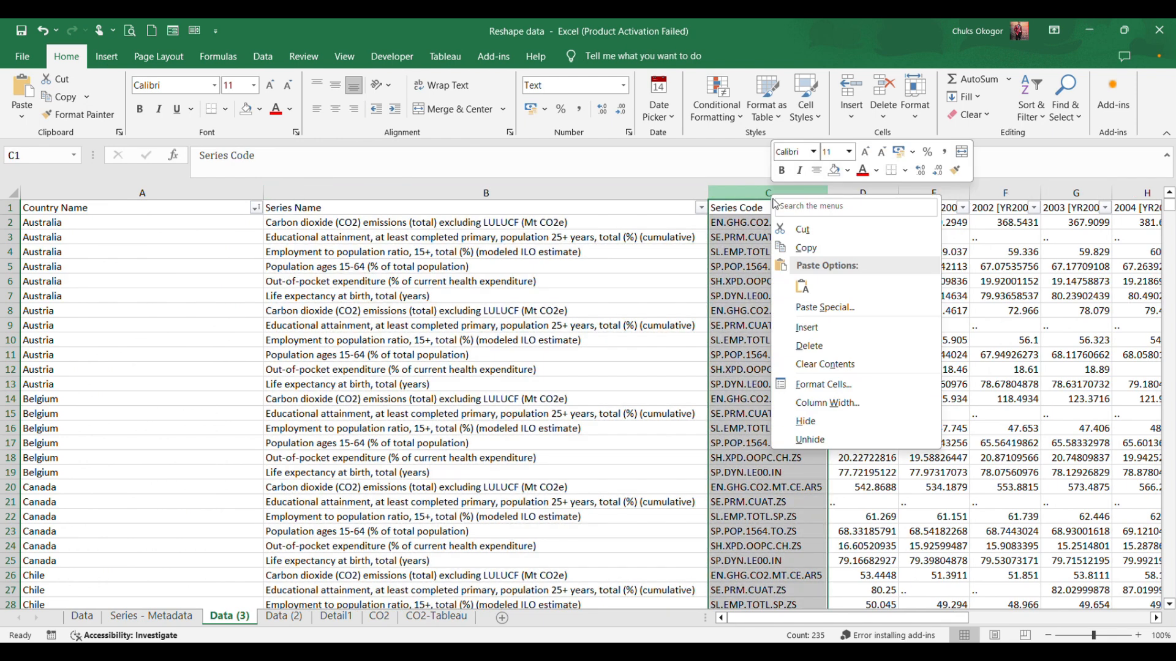
left_click(809, 346)
left_click(897, 427)
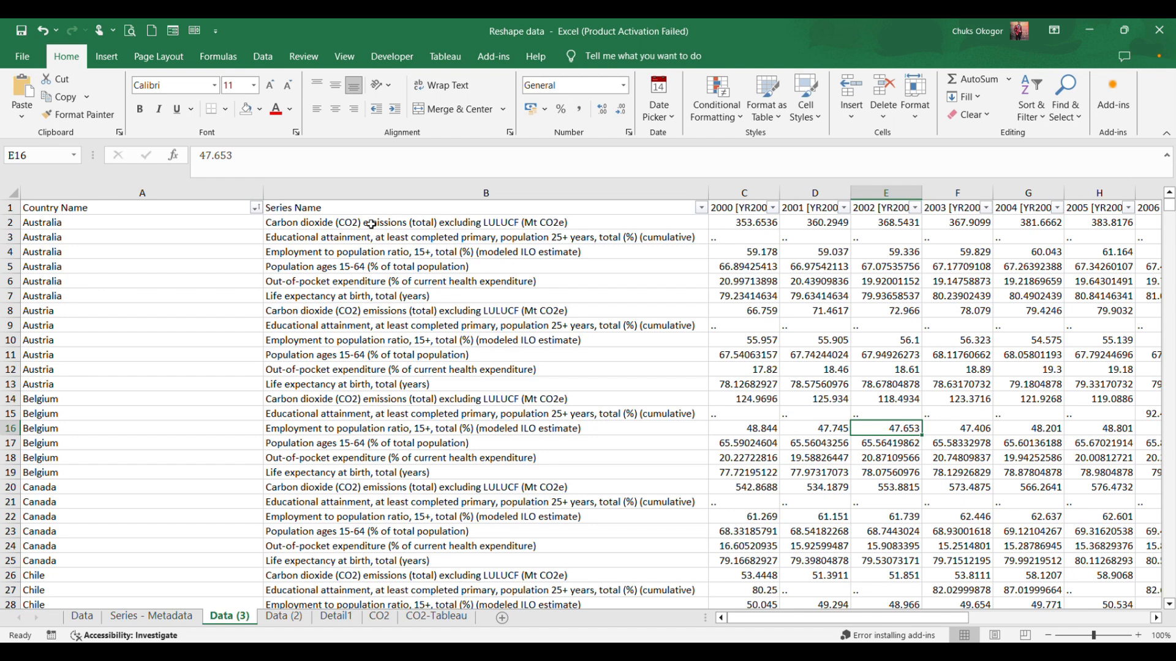
Replace all occurrences of "Carbon dioxide (CO2) emissions (total) excluding LULUCF (Mt CO2e)" with "CO2", using the text of B2 as the search term.
left_click(582, 219)
double_click(582, 220)
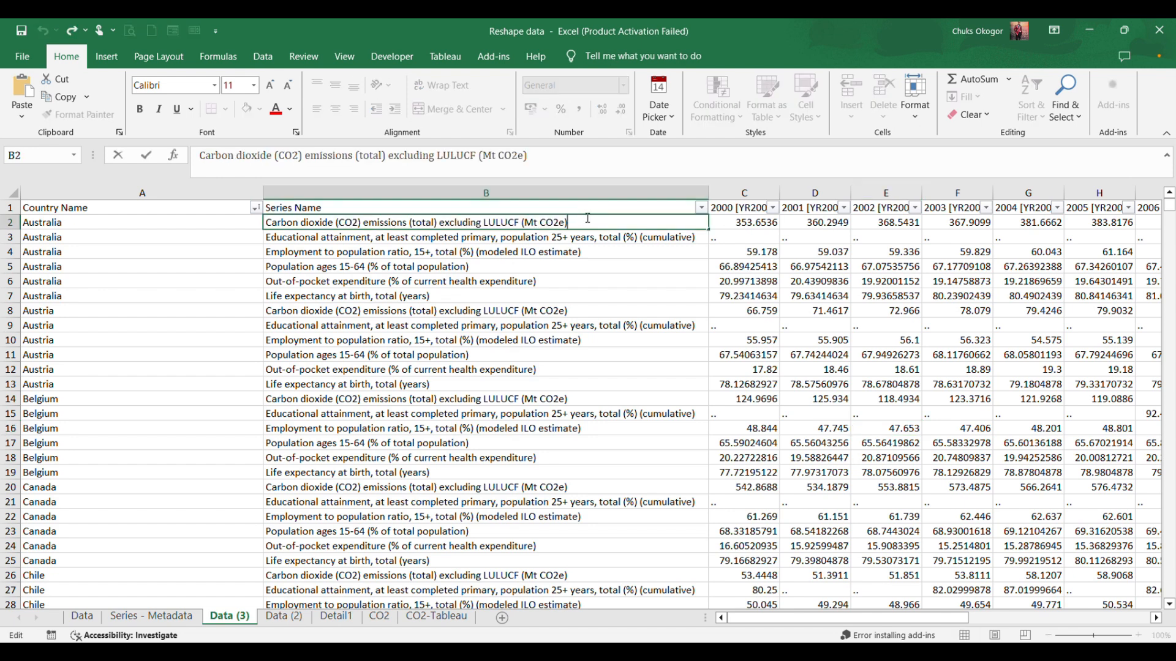
left_click_drag(590, 220, 261, 218)
key("ctrl+c")
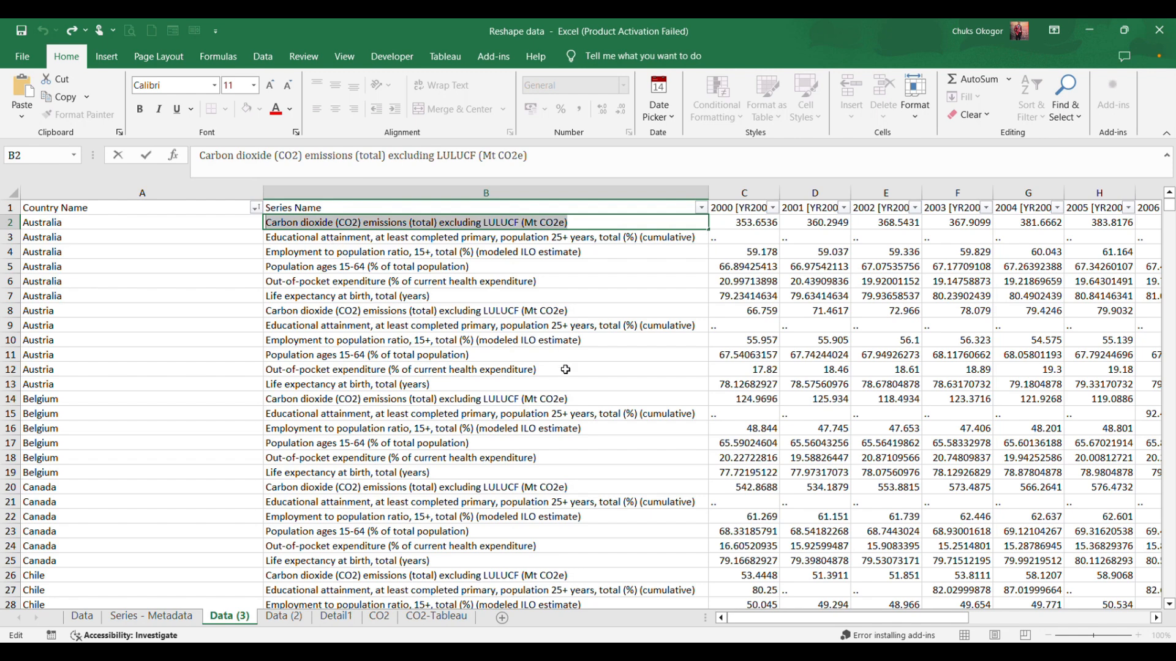
key("Escape")
key("ctrl+f")
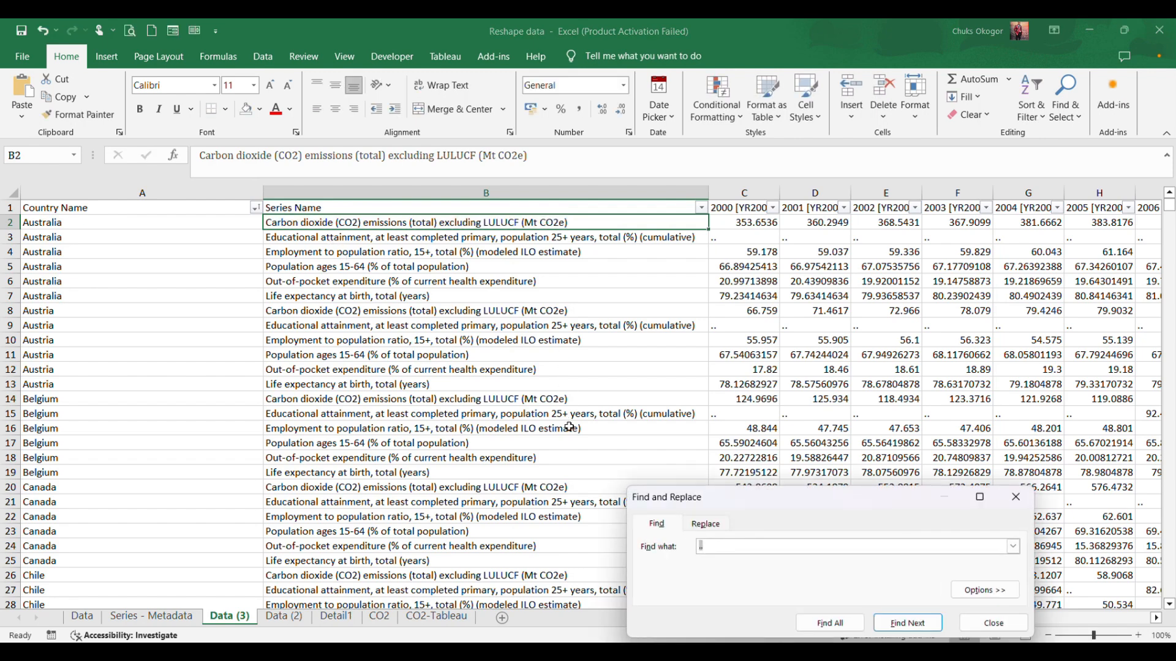
key("ctrl+v")
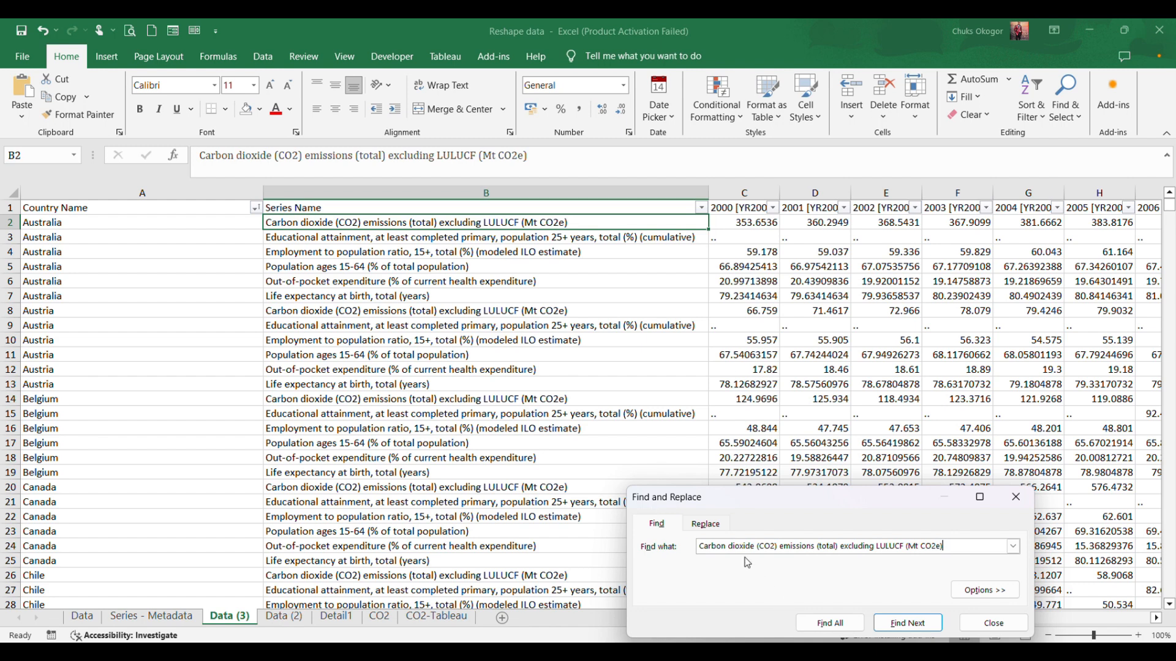
left_click(707, 525)
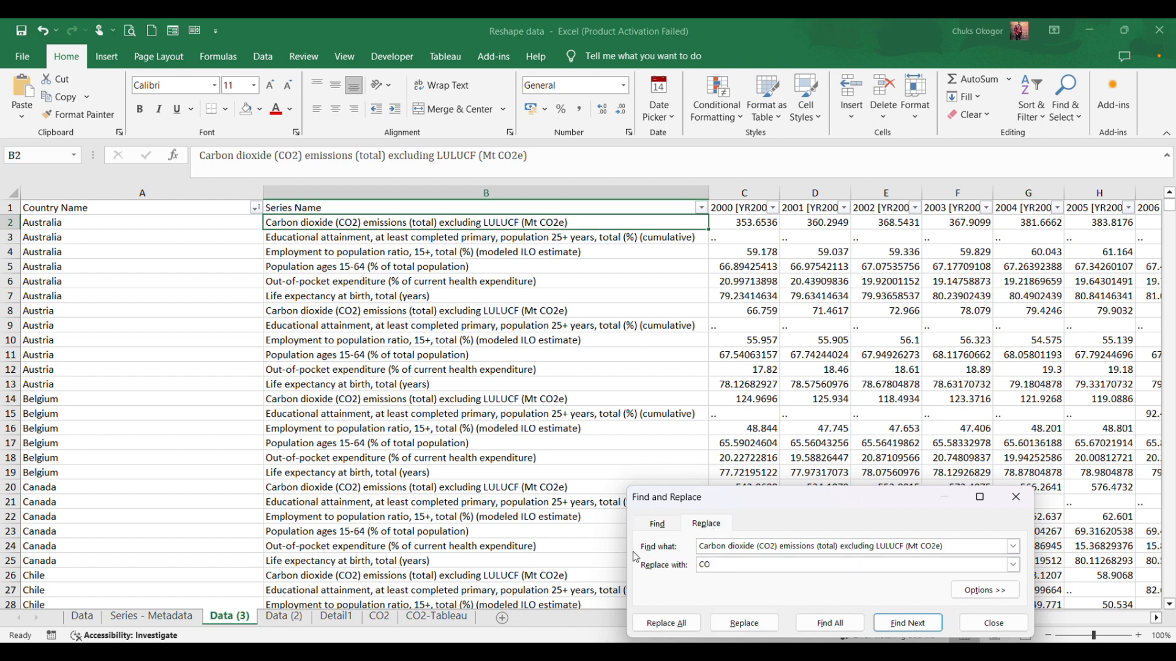
type("2")
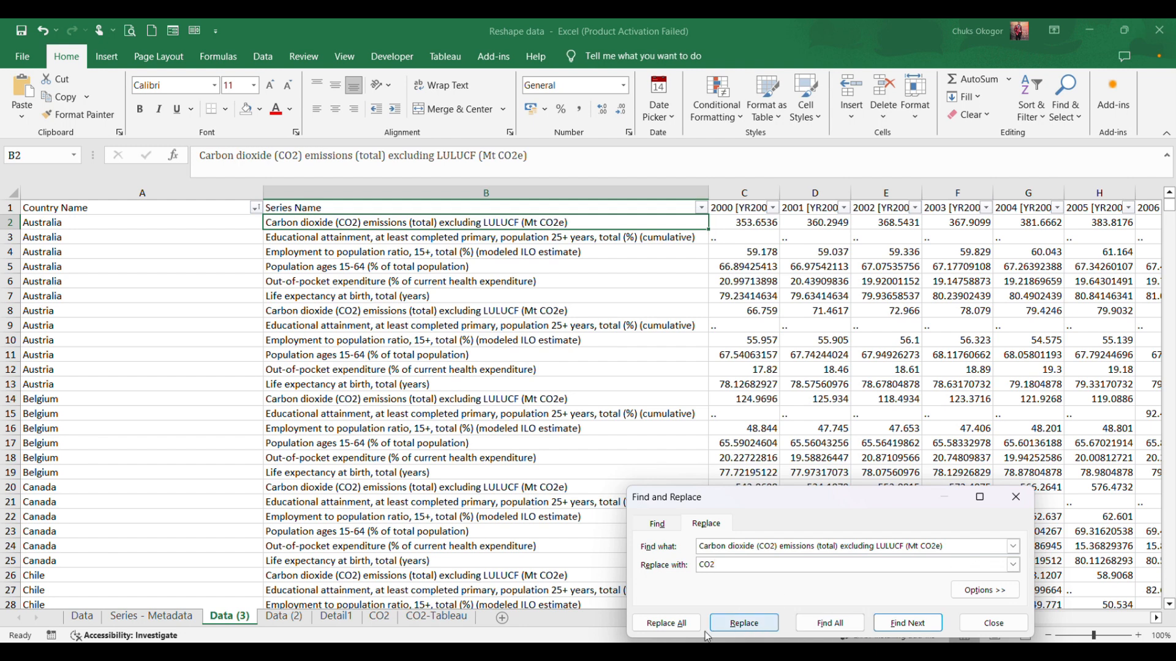
left_click(666, 623)
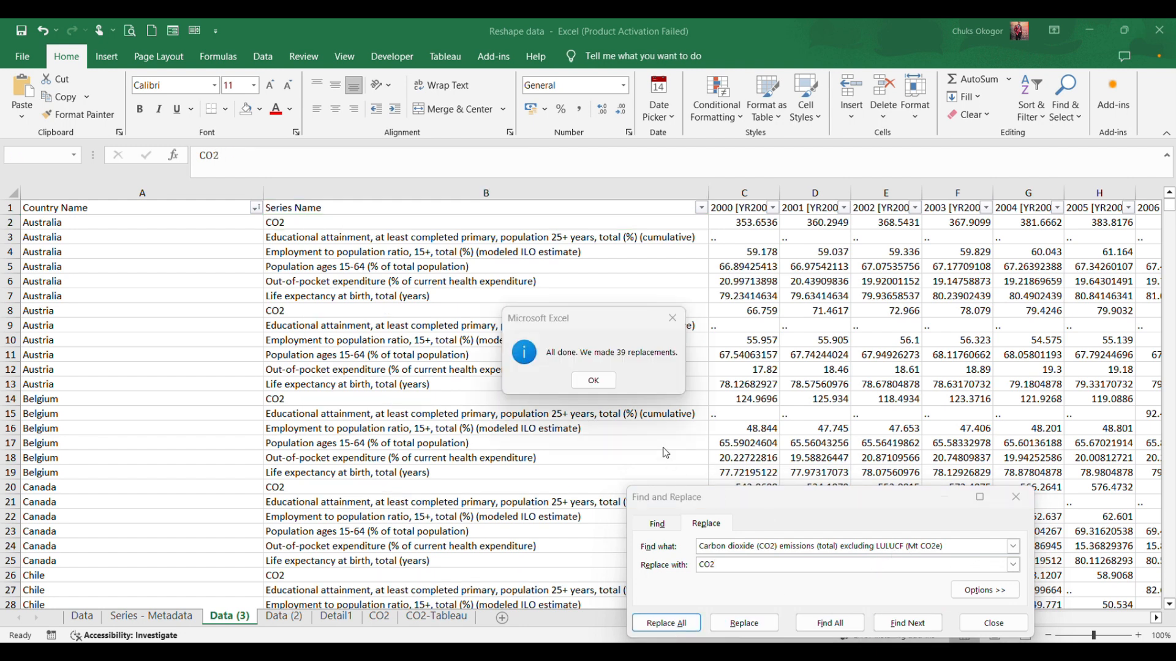
left_click(600, 382)
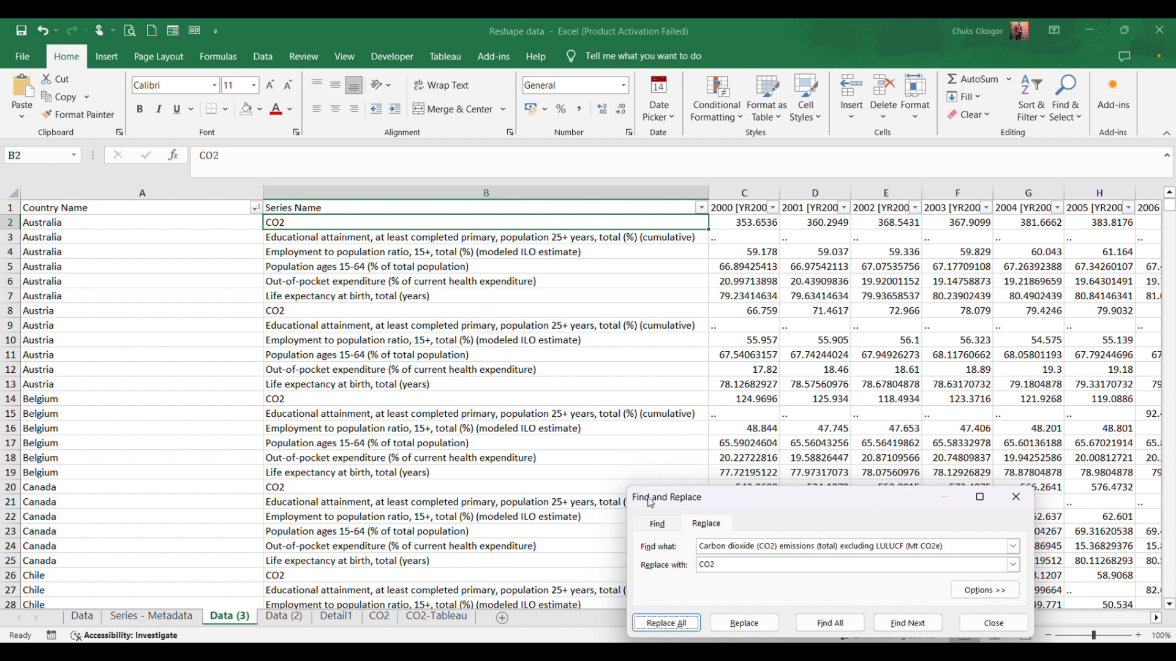
Replace all occurrences of "Educational attainment, at least completed primary, population 25+ years, total (%) (cumulative)" with "EDU".
left_click(545, 235)
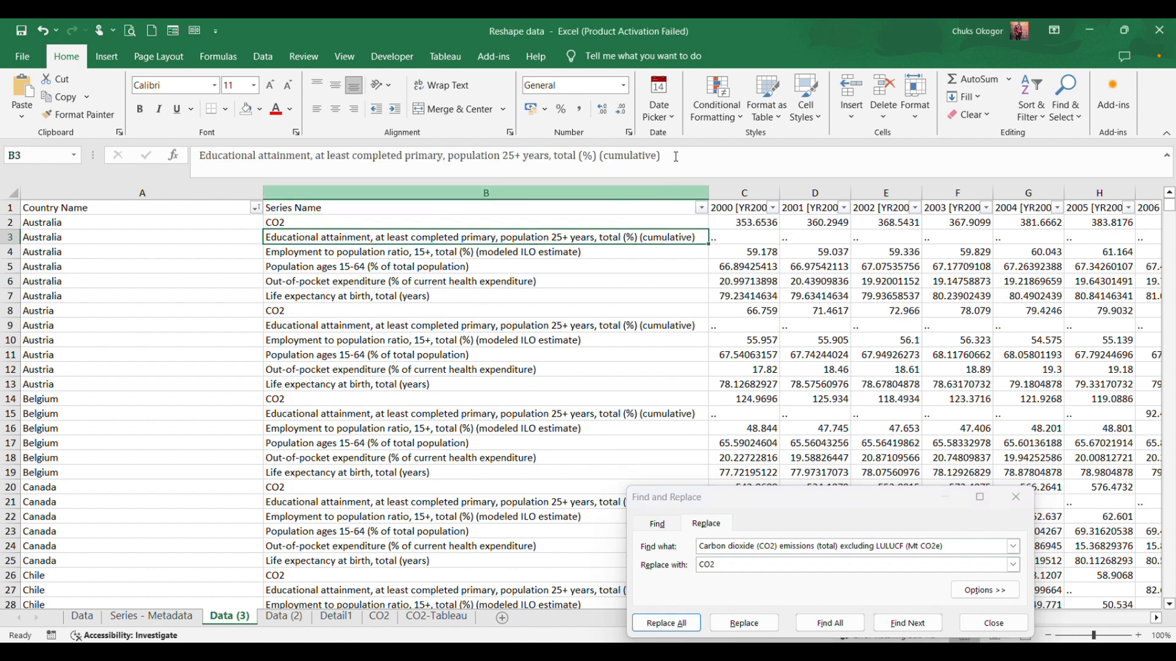
left_click_drag(676, 157, 197, 157)
key("ctrl+c")
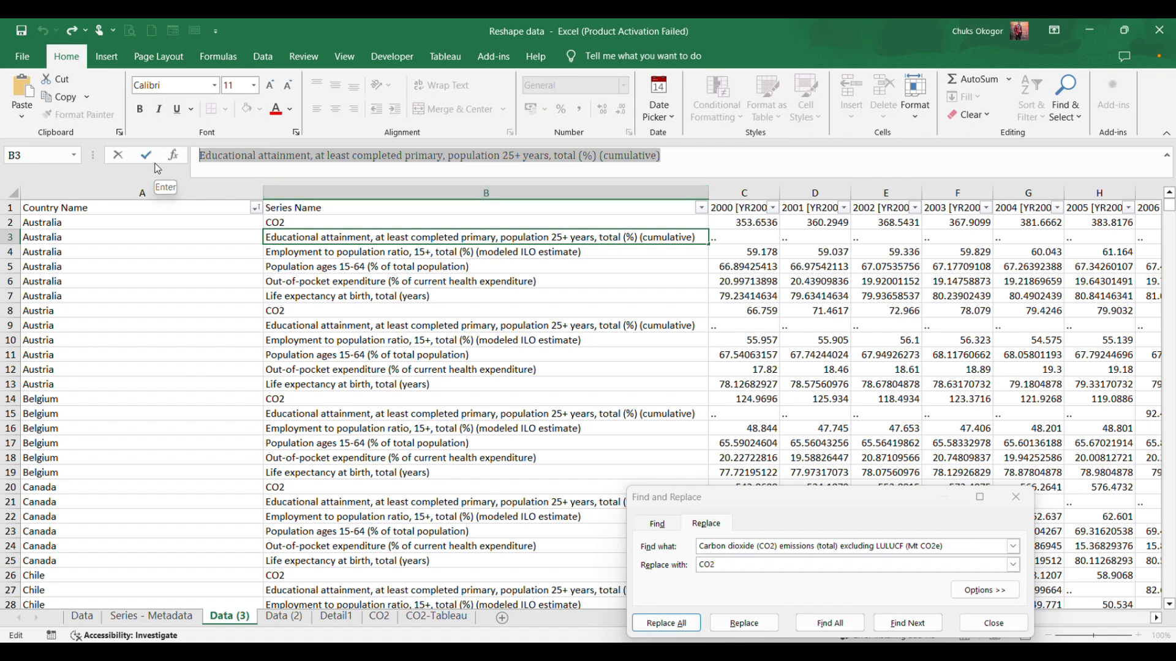
left_click_drag(958, 546, 689, 552)
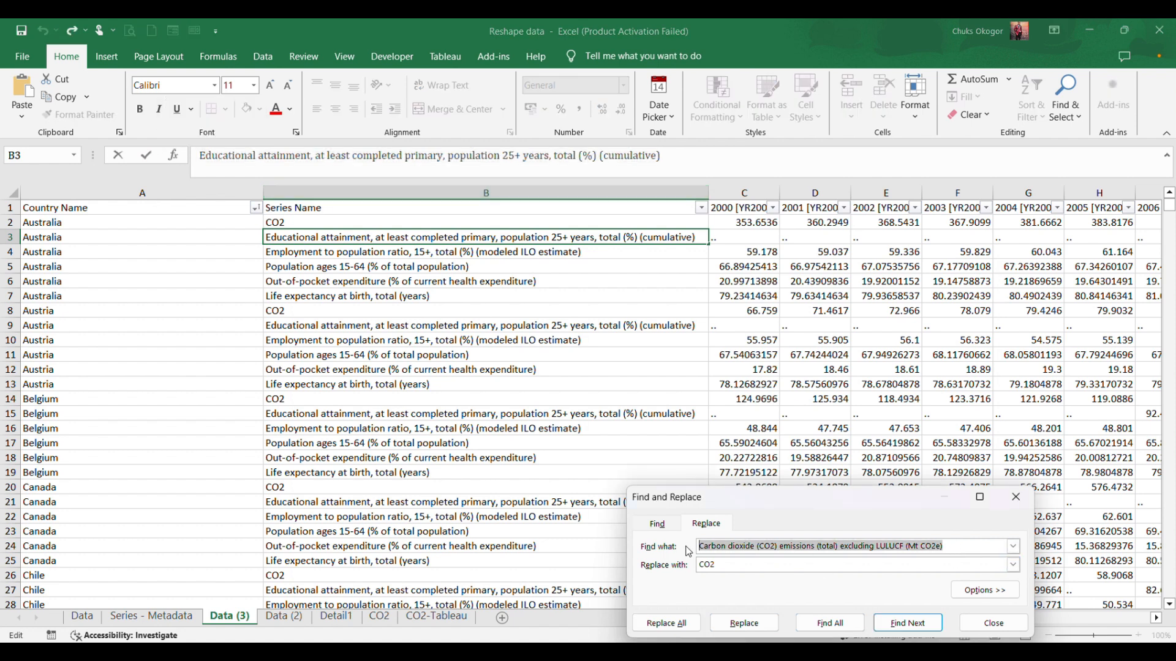
key("ctrl+v")
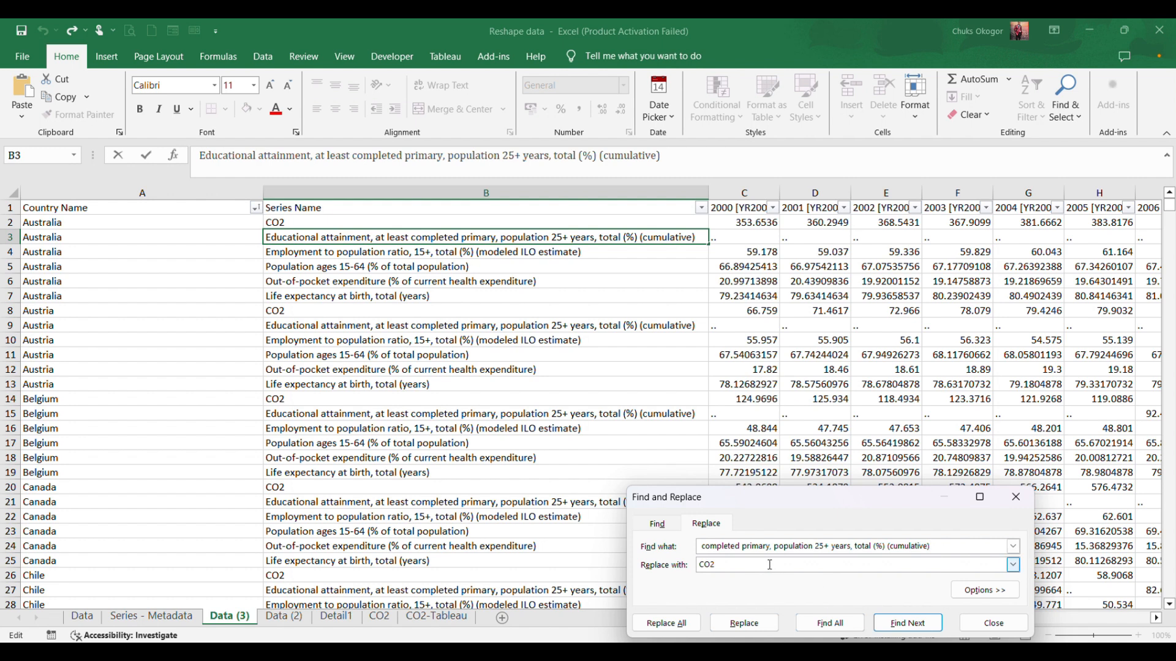
left_click_drag(770, 565, 655, 564)
type("EDU")
left_click(676, 625)
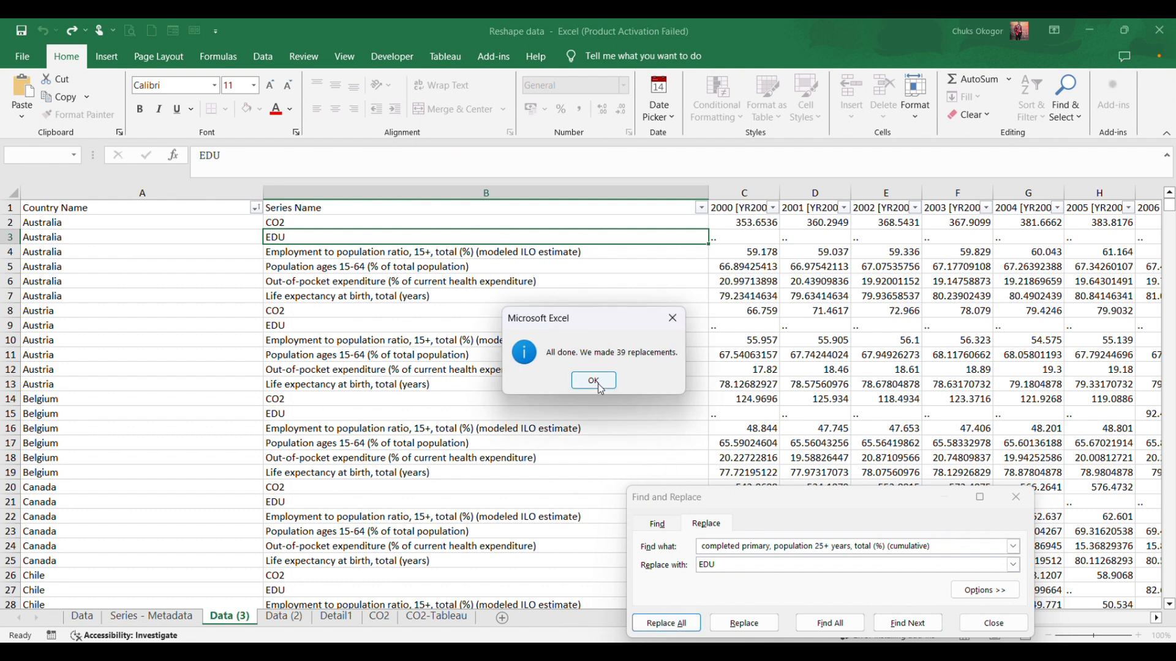
left_click(594, 383)
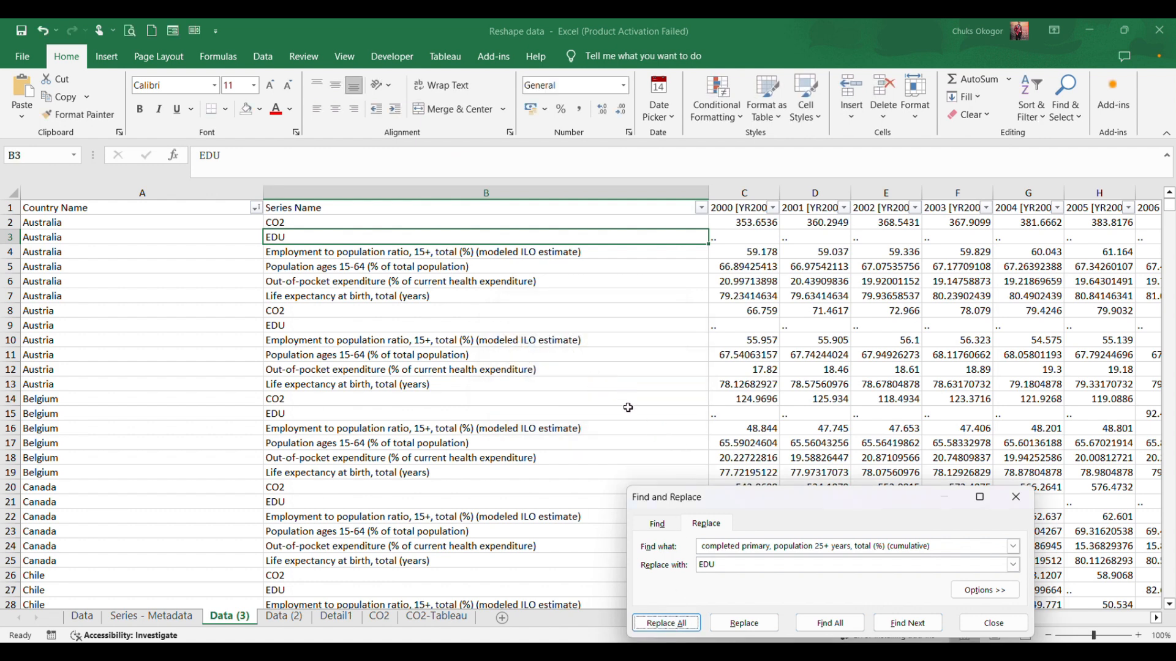
Replace all occurrences of "Employment to population ratio, 15+, total (%) (modeled ILO estimate)" with "EMP".
left_click(468, 251)
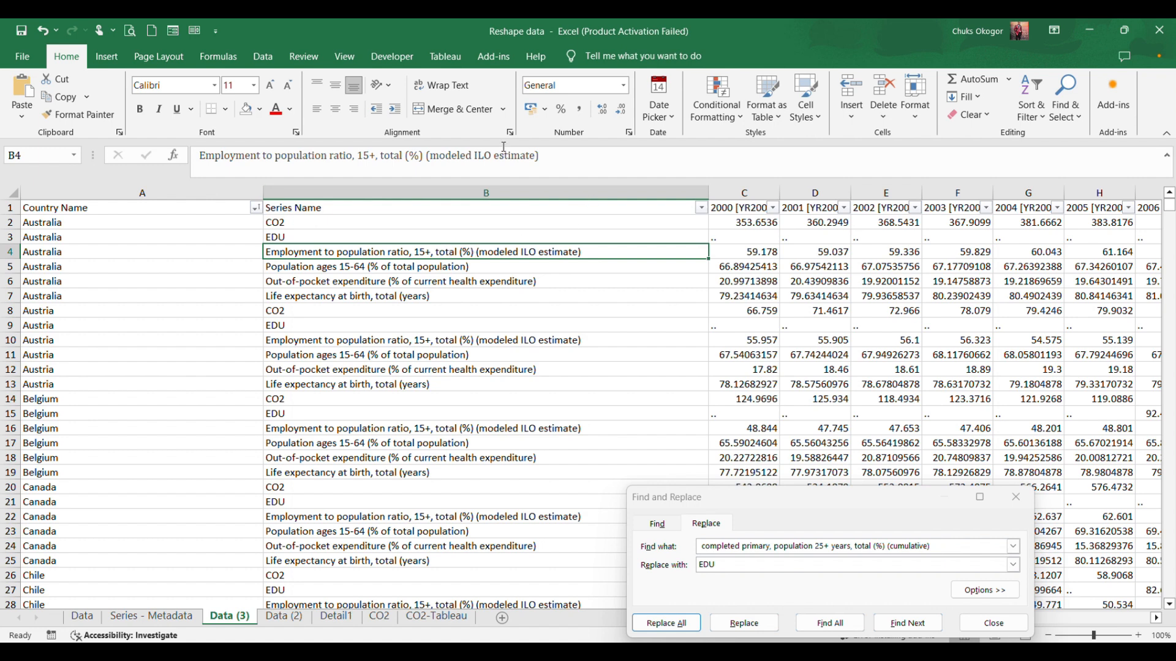
left_click_drag(567, 157, 187, 161)
key("ctrl+c")
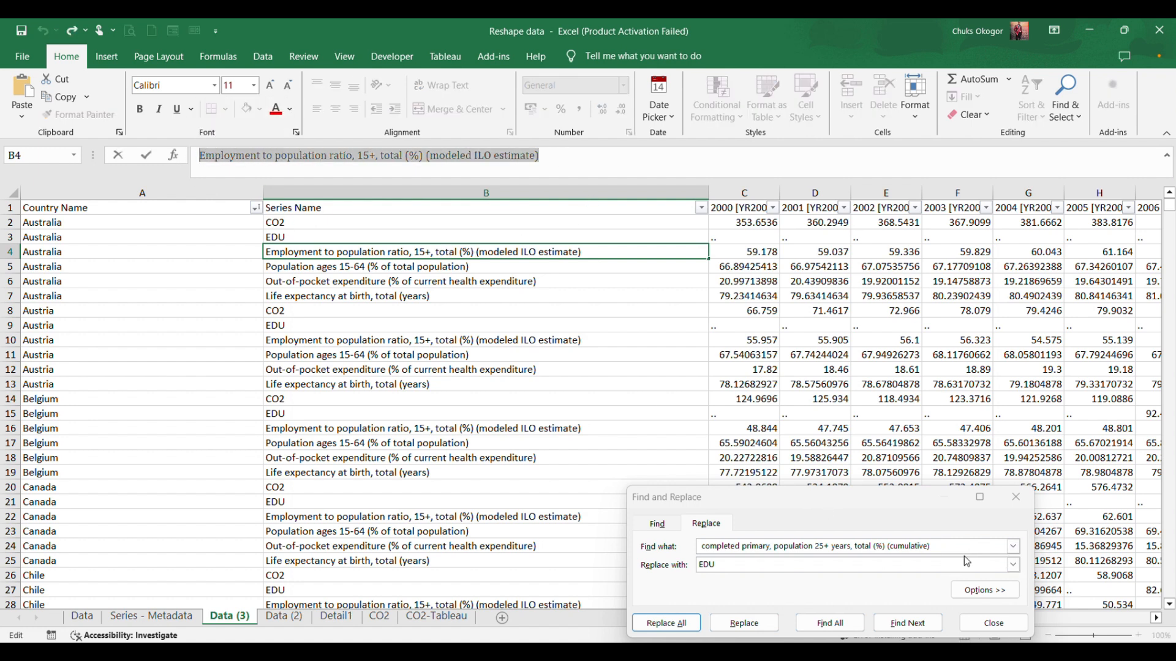
left_click_drag(1004, 546, 619, 541)
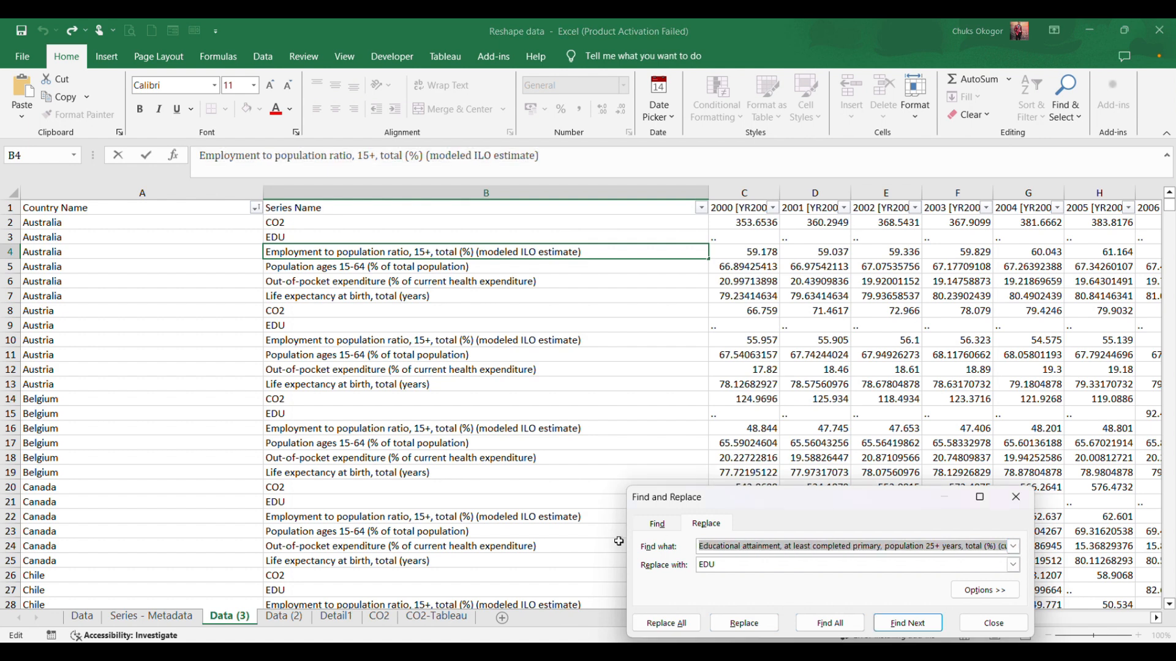
key("ctrl+v")
left_click_drag(755, 566, 600, 566)
type("E")
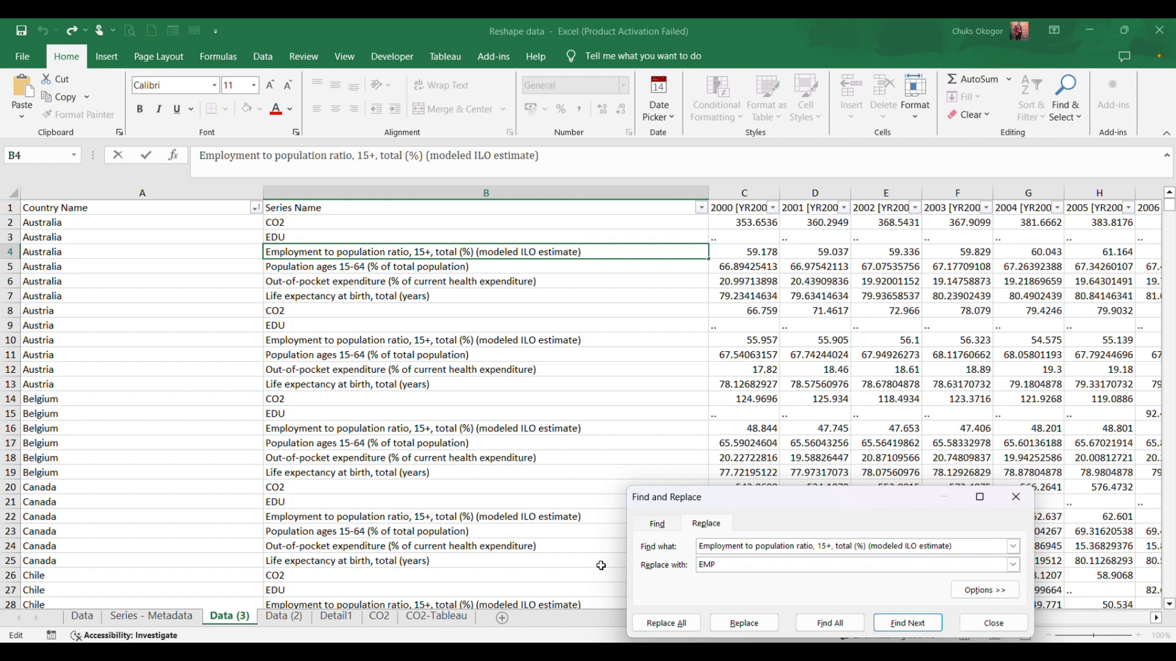
left_click(667, 624)
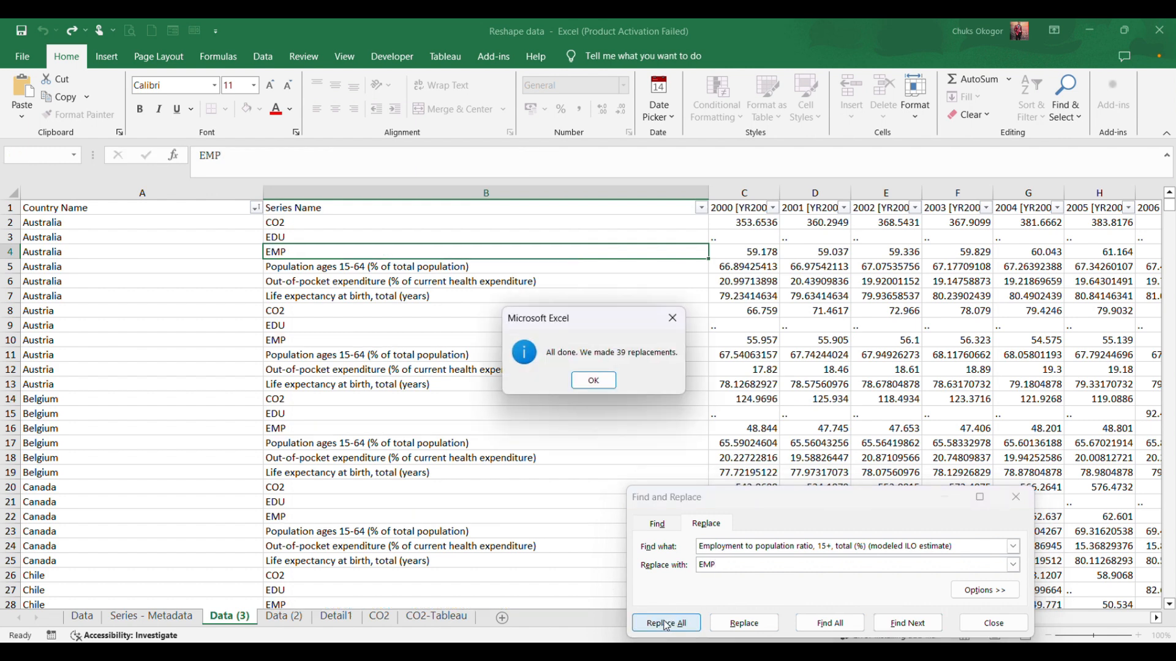
left_click(593, 381)
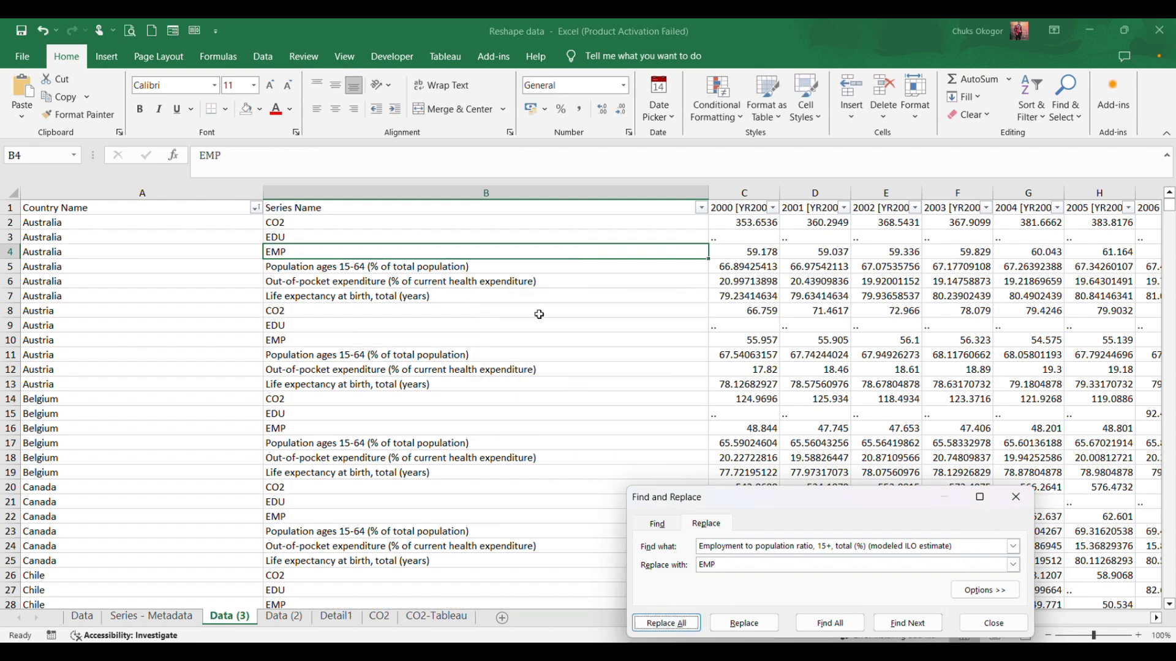
Replace all occurrences of "Population ages 15-64 (% of total population)" with "POP", using the text of B5 as the search term.
double_click(521, 265)
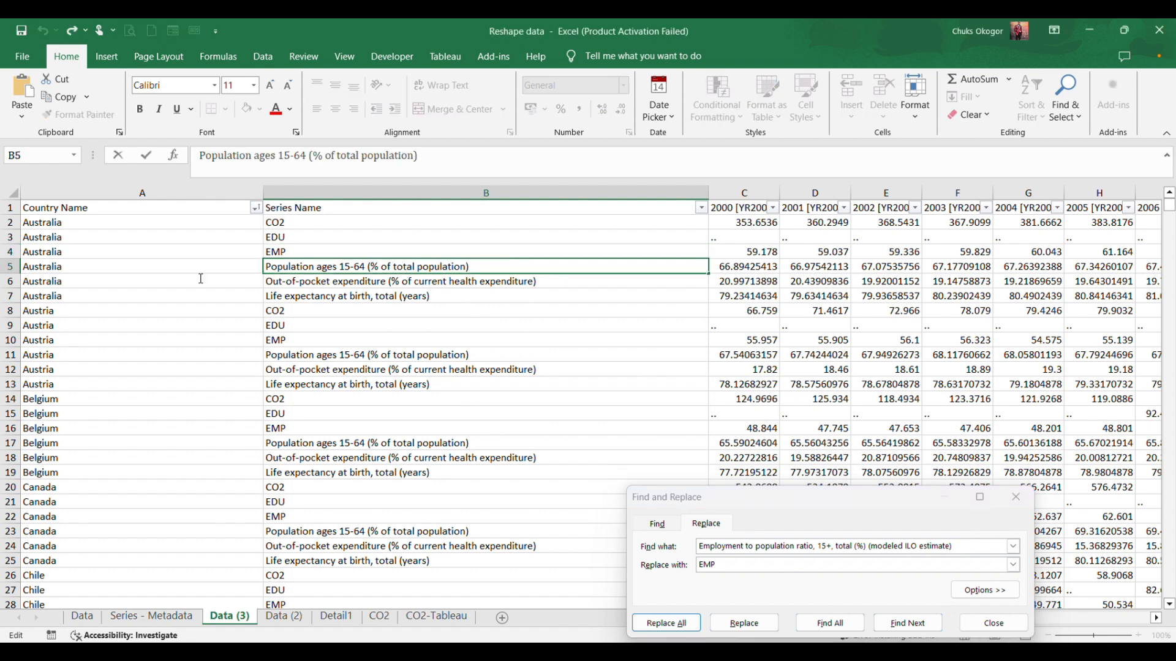
key("shift+Home")
key("ctrl+c")
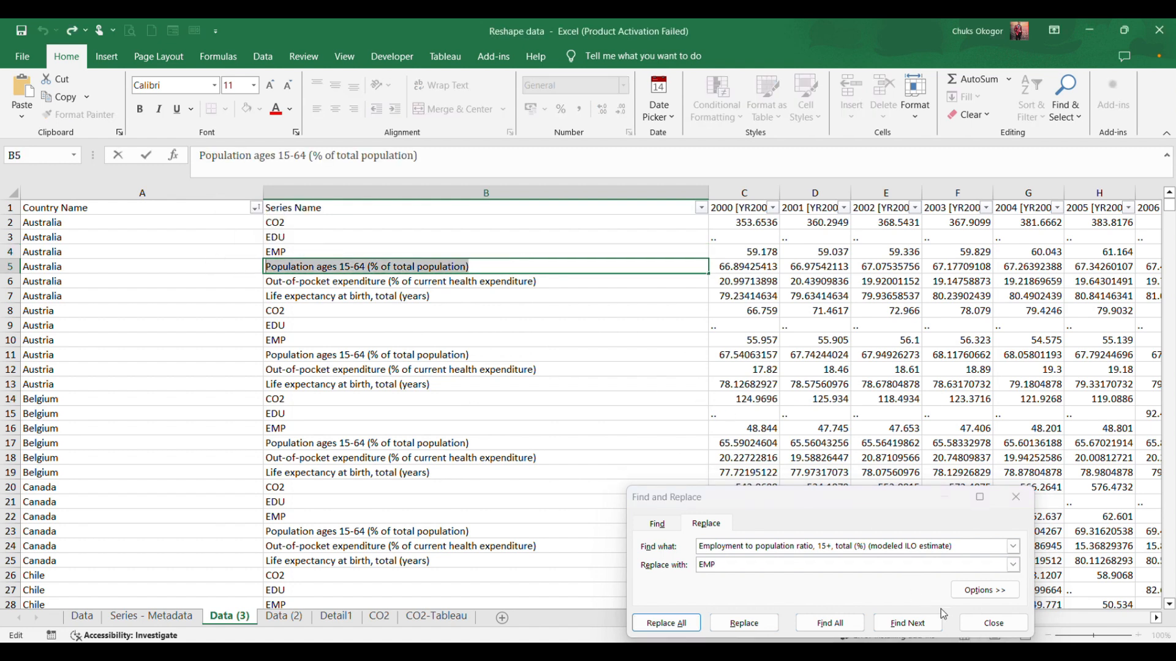
left_click_drag(968, 547, 609, 550)
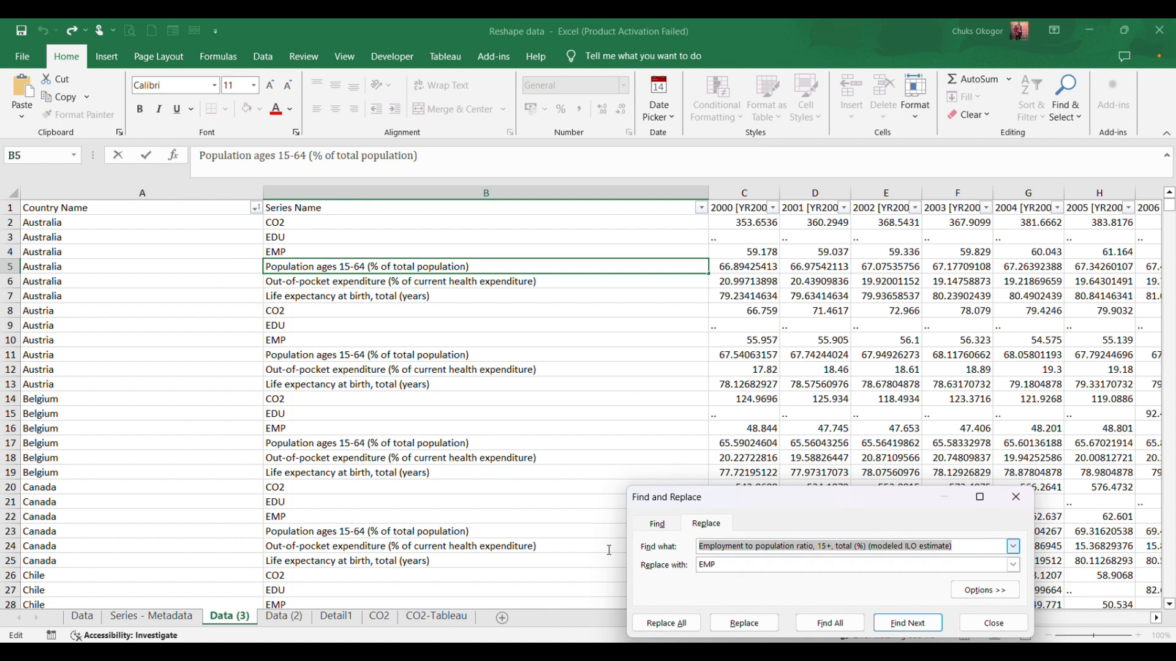
key("ctrl+v")
key("Tab")
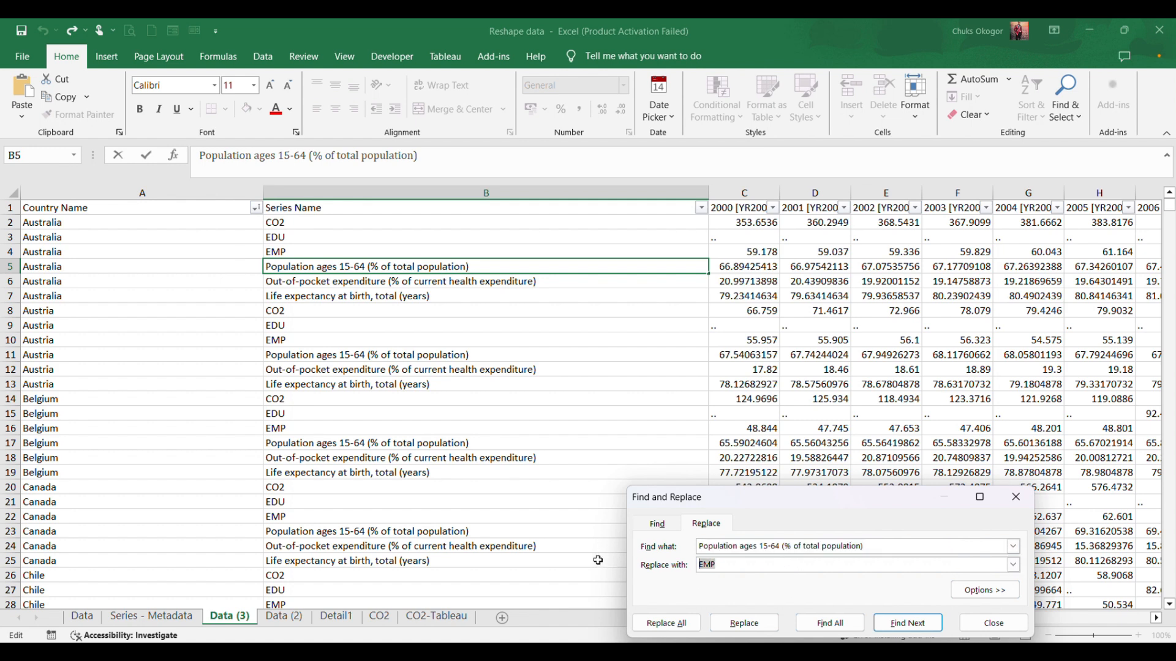
type("POP")
left_click(673, 624)
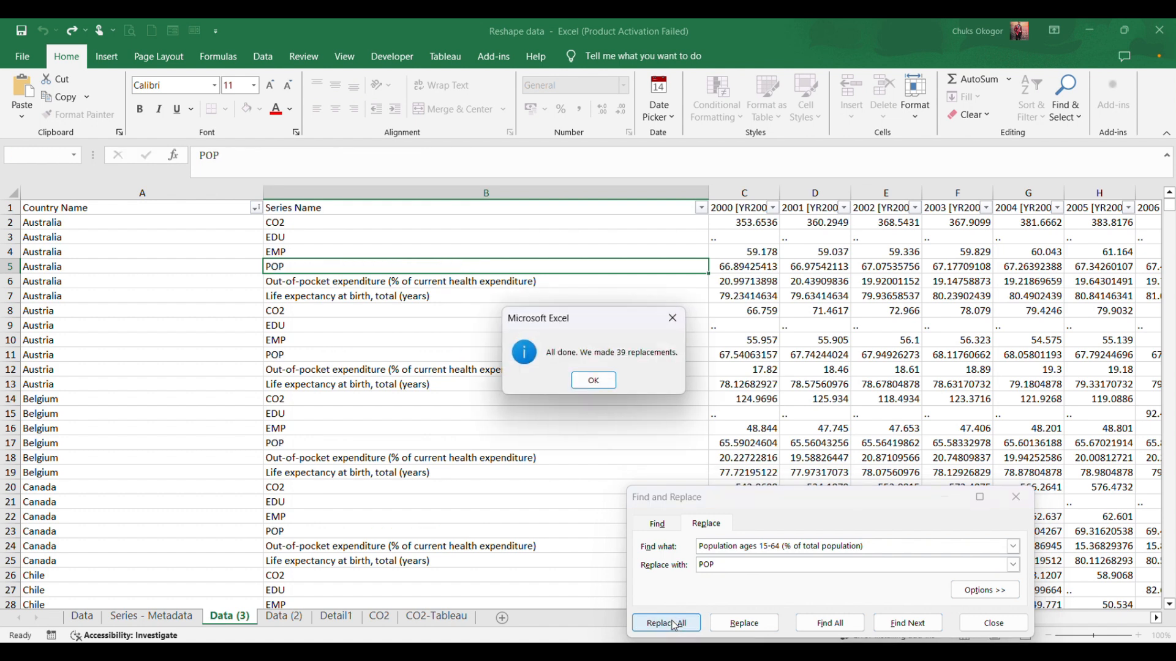
left_click(592, 381)
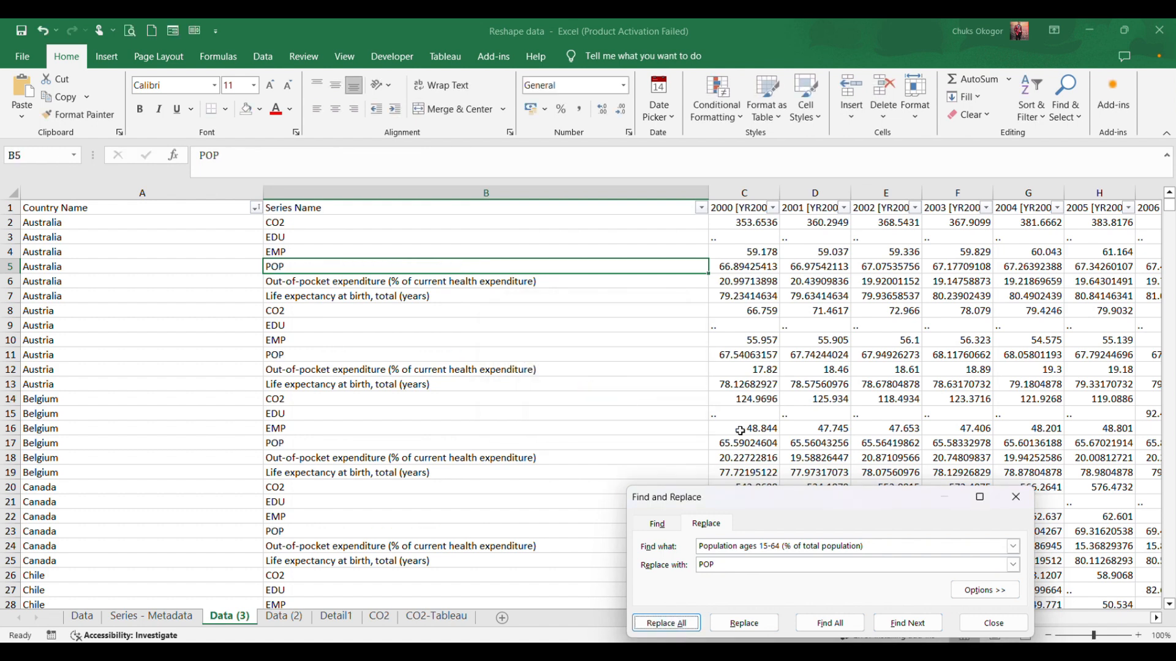
Replace all occurrences of "Out-of-pocket expenditure (% of current health expenditure)" with "OPX", using the text of B6 as the search term.
double_click(538, 281)
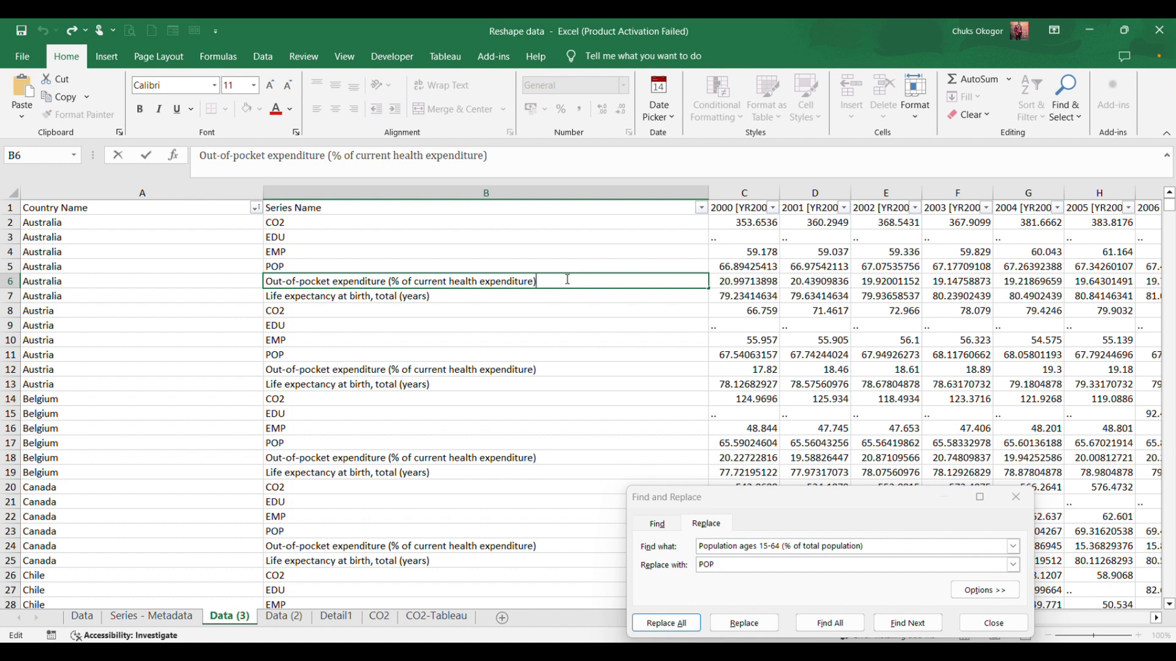
left_click_drag(567, 279, 267, 281)
key("ctrl+c")
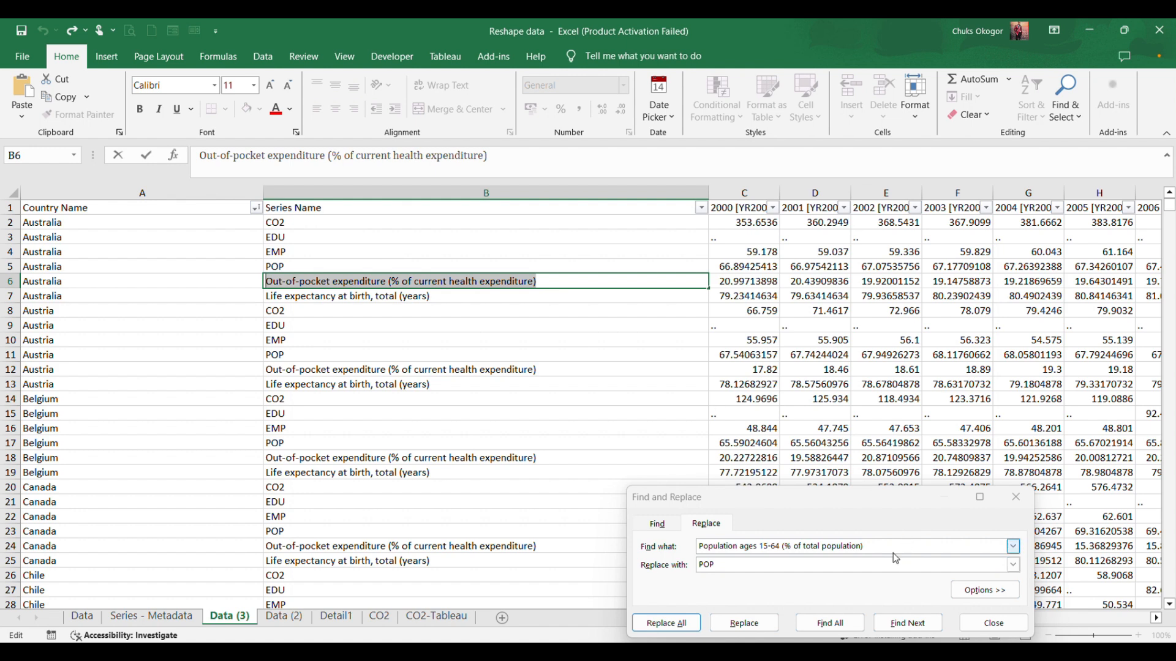
left_click_drag(880, 545, 577, 543)
key("ctrl+v")
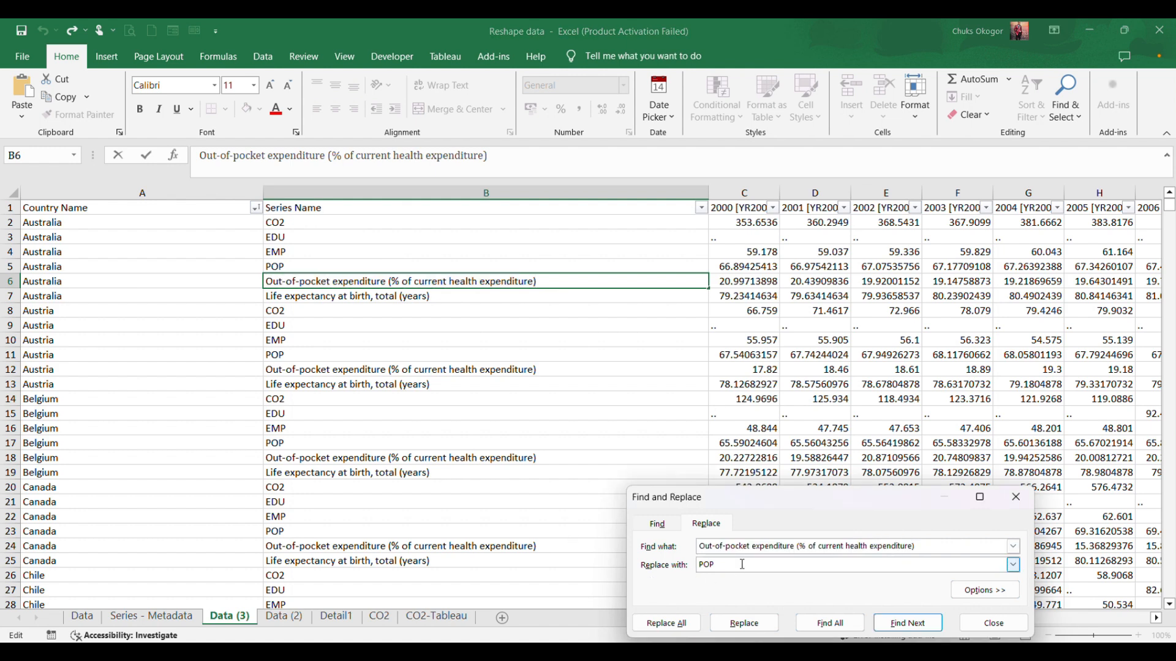
left_click_drag(742, 564, 690, 560)
type("O")
left_click(674, 623)
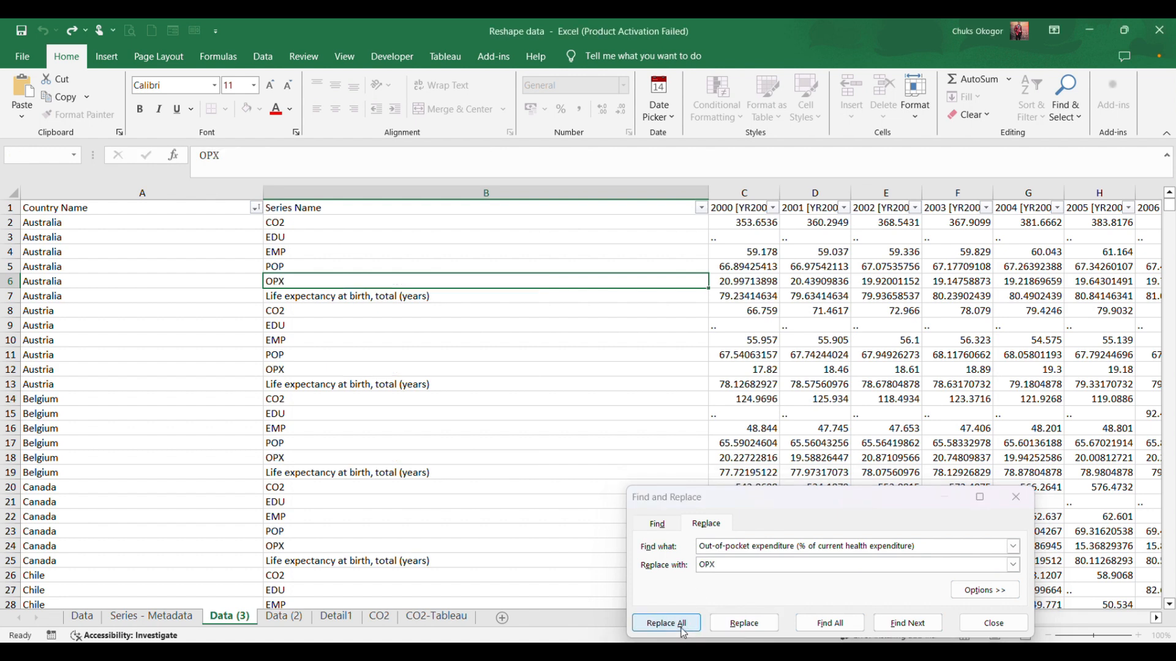
left_click(594, 380)
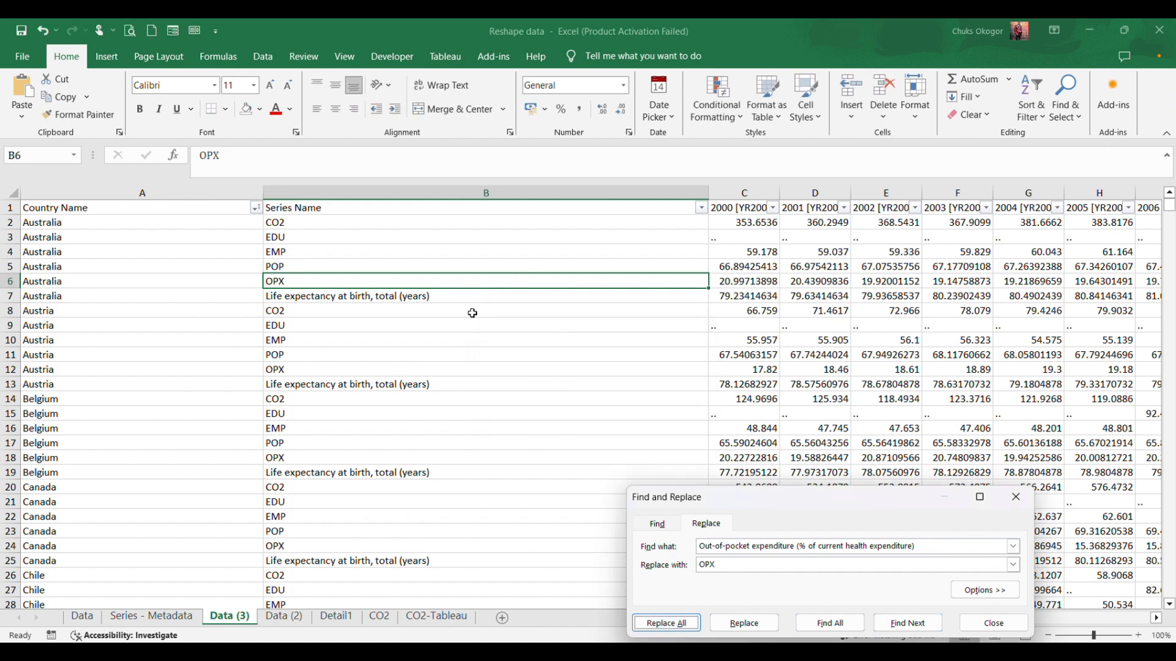
Replace all occurrences of "Life expectancy at birth, total (years)" with "LEX", using the text of B7 as the search term.
left_click(426, 295)
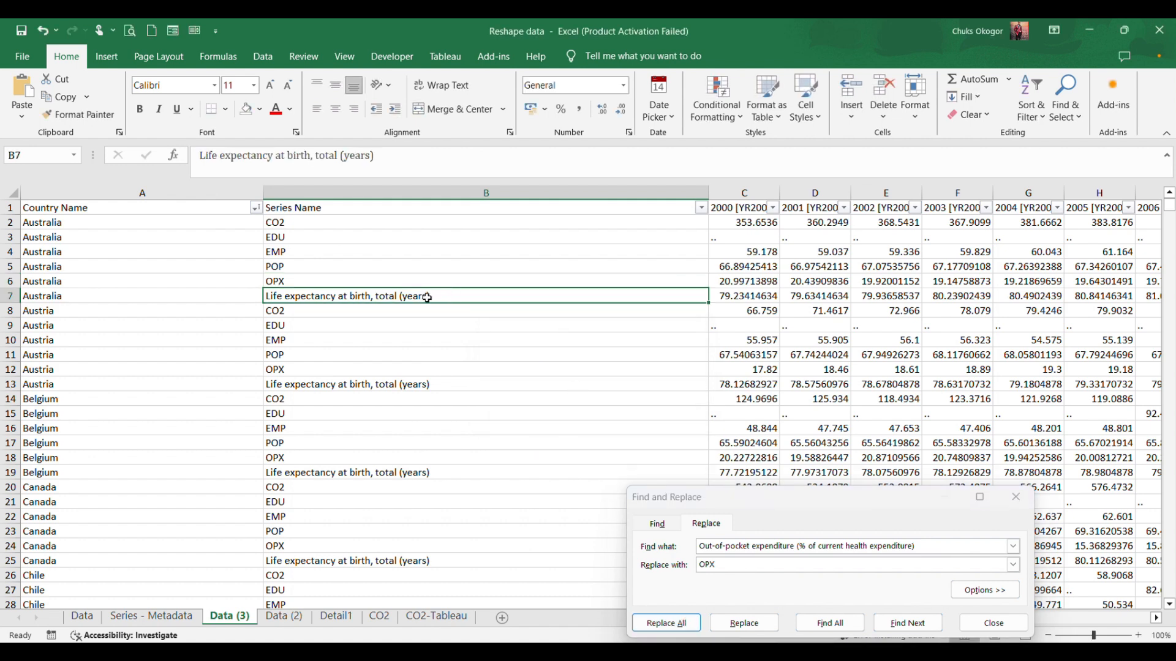
double_click(428, 296)
left_click_drag(429, 297, 208, 278)
key("ctrl+c")
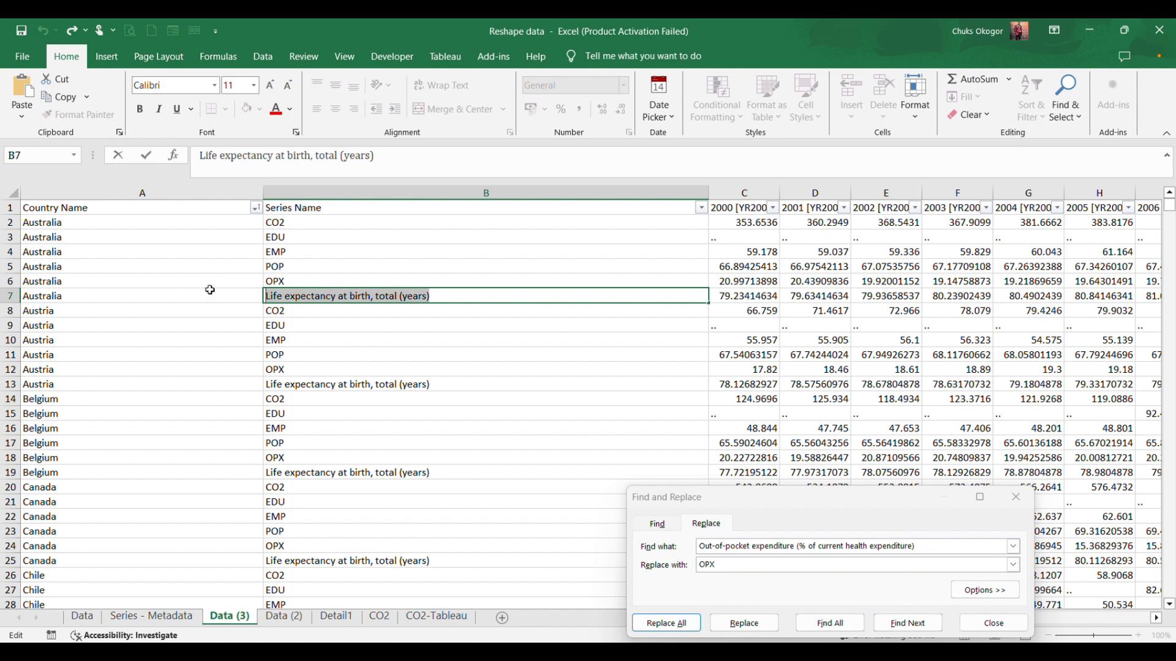
triple_click(912, 550)
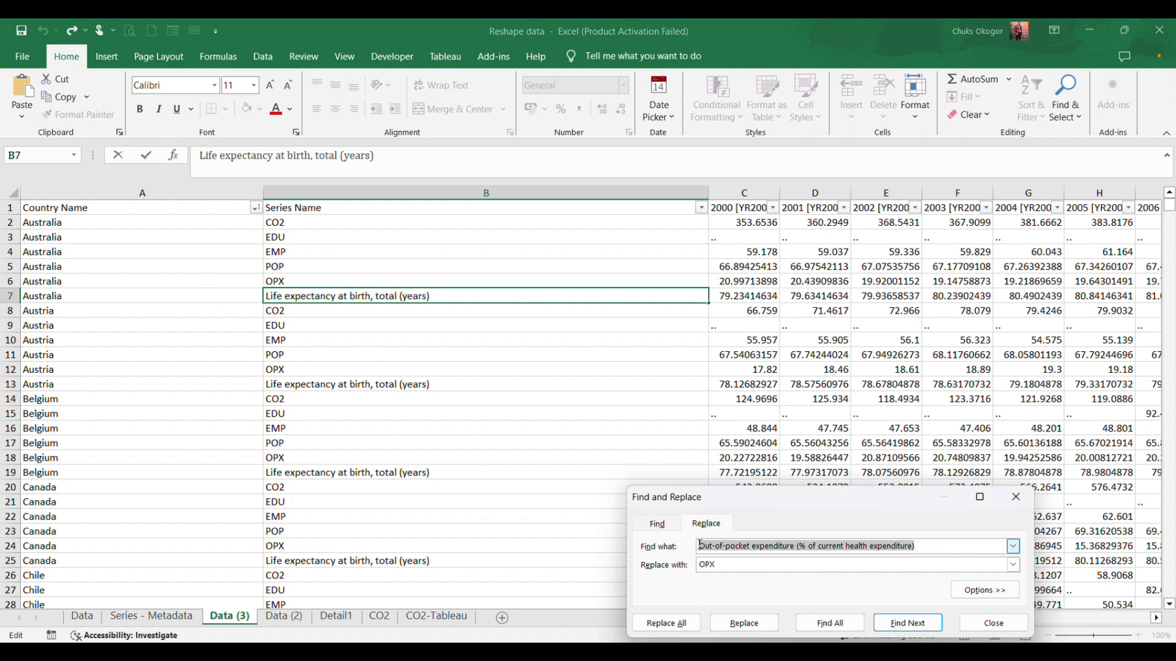
key("ctrl+v")
key("Tab")
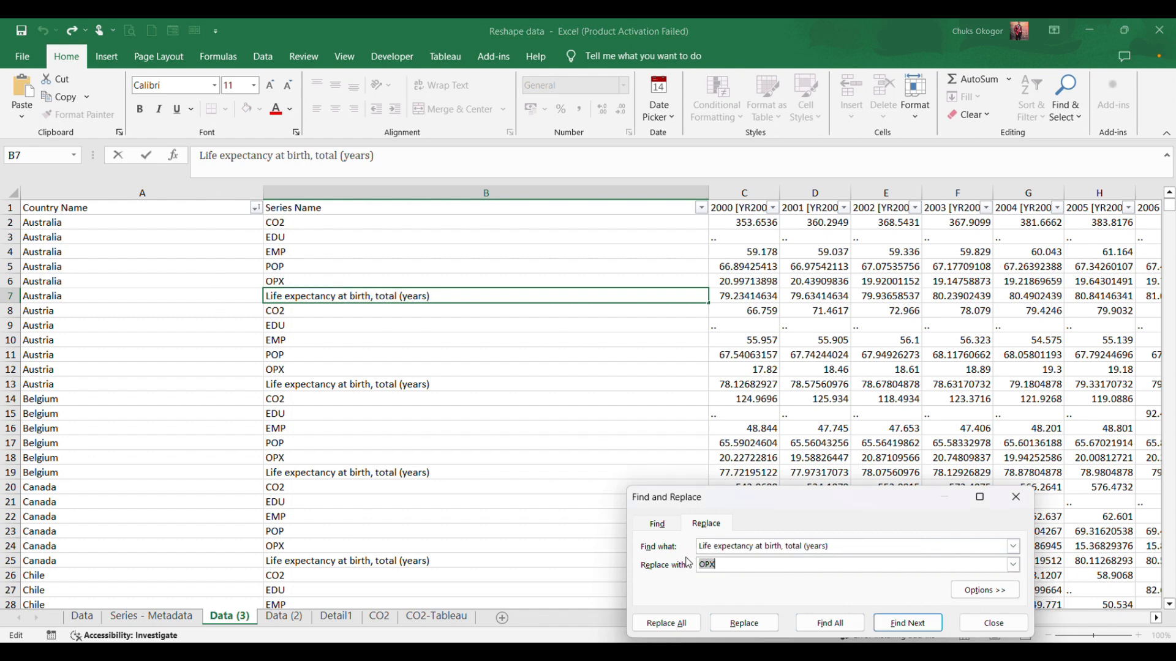
type("LEX")
left_click(682, 625)
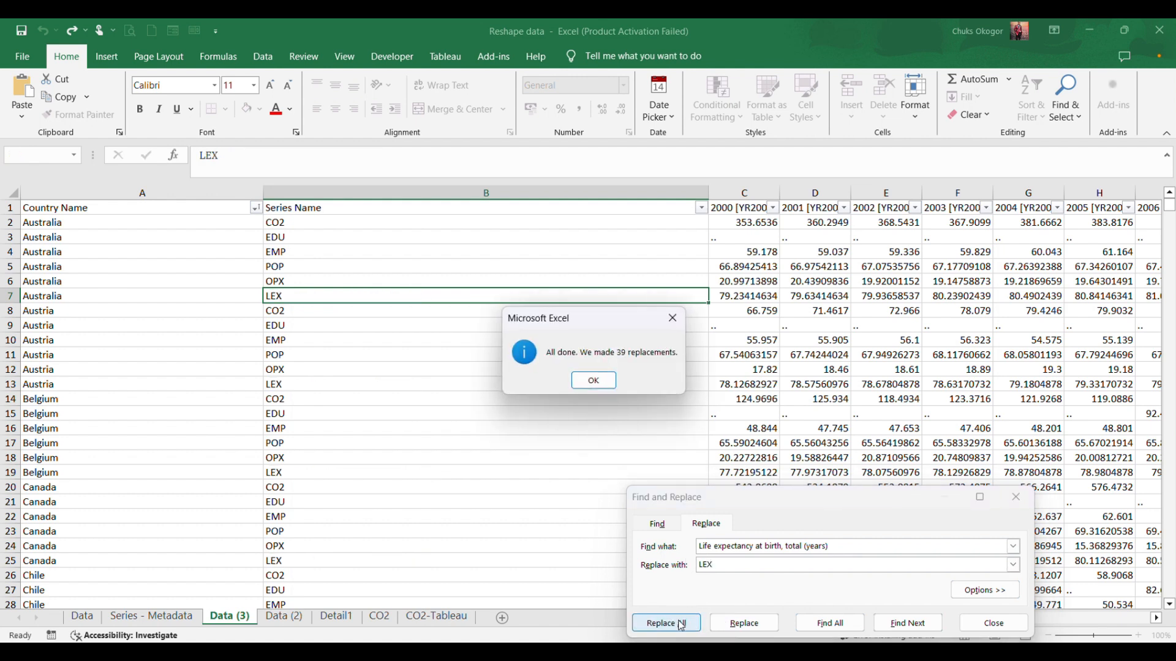
left_click(593, 381)
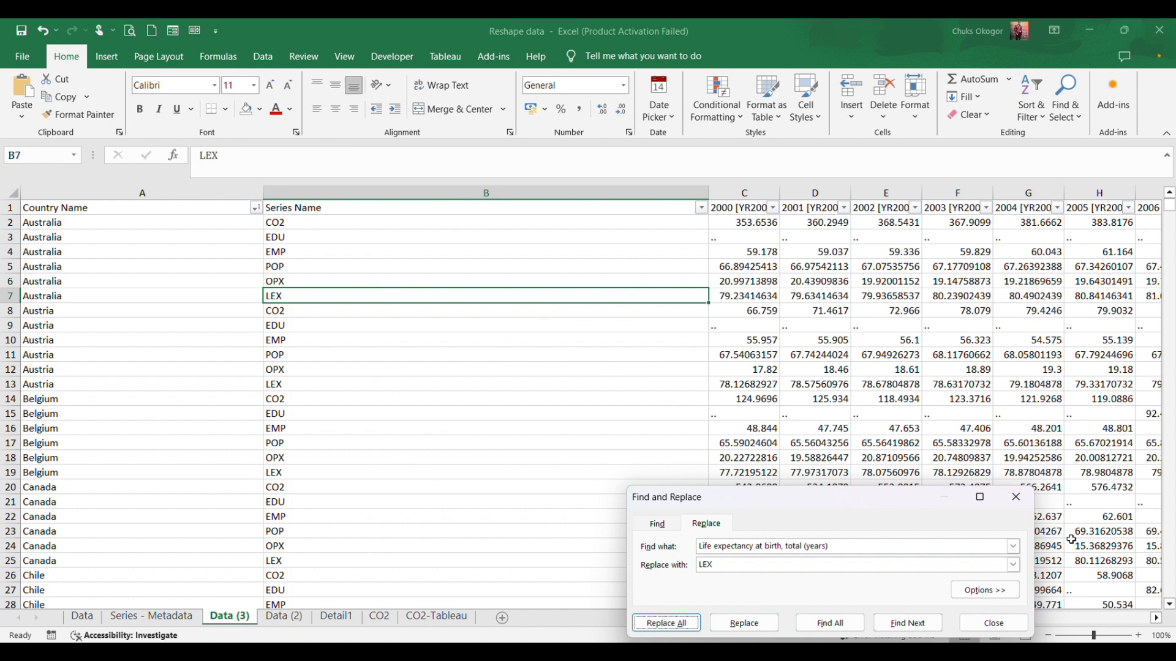
Close Find and Replace and fit the width of the Series Name column to its contents.
left_click(1016, 497)
left_click(528, 383)
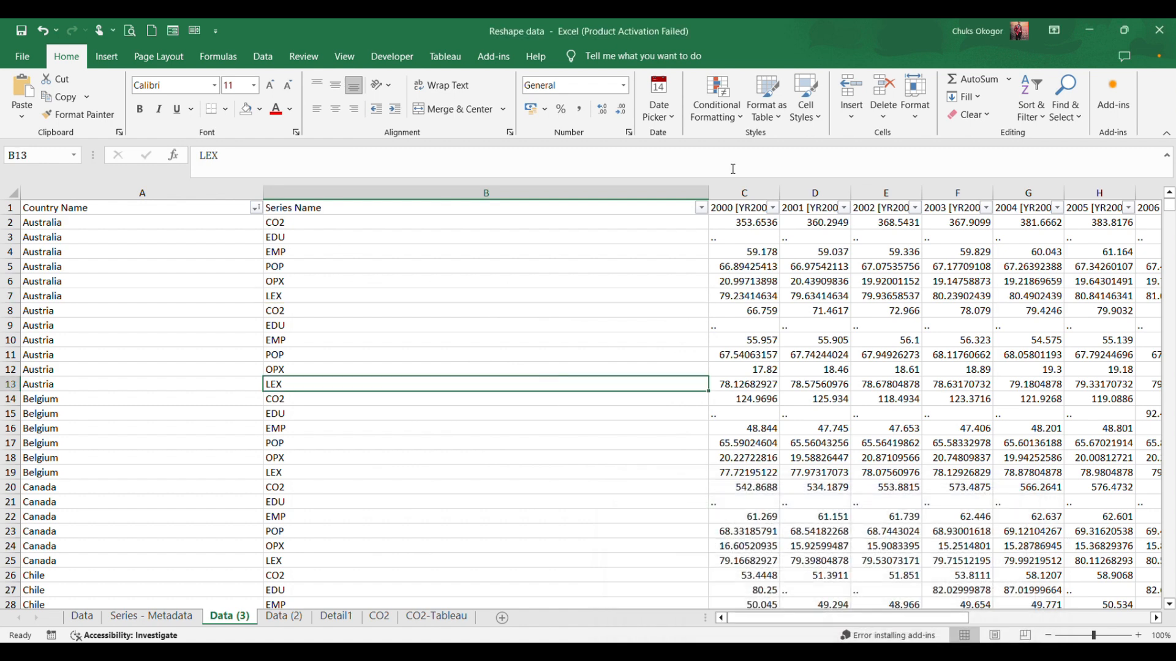
double_click(711, 196)
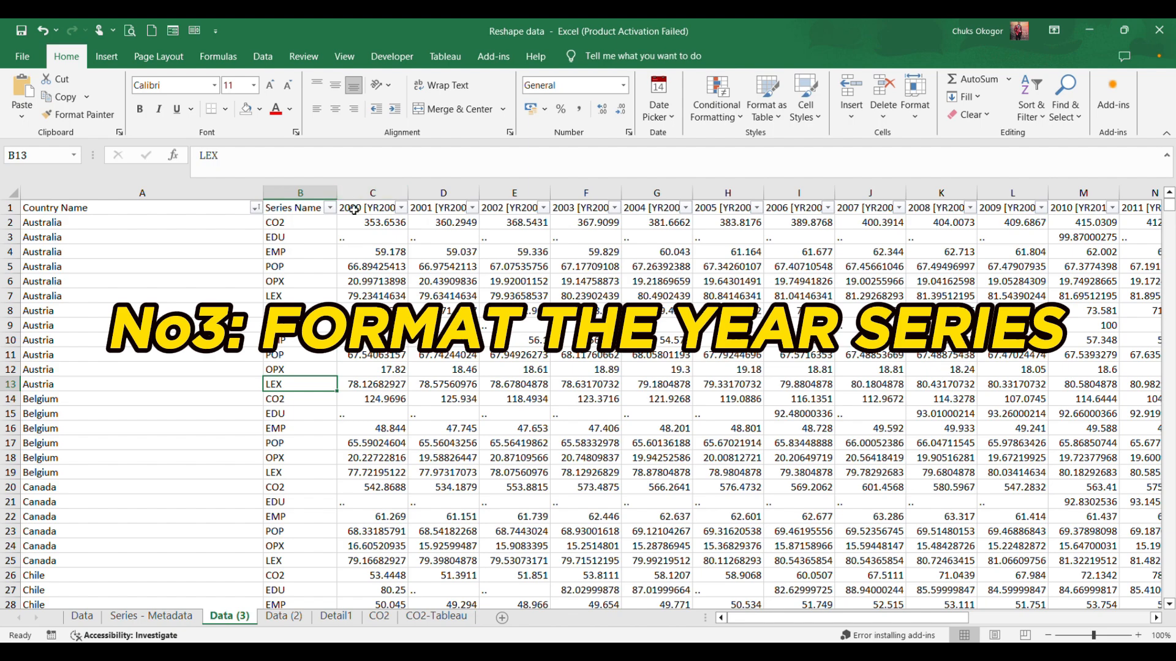
Remove the filter from the header row of the Data (3) sheet.
left_click_drag(354, 210, 914, 210)
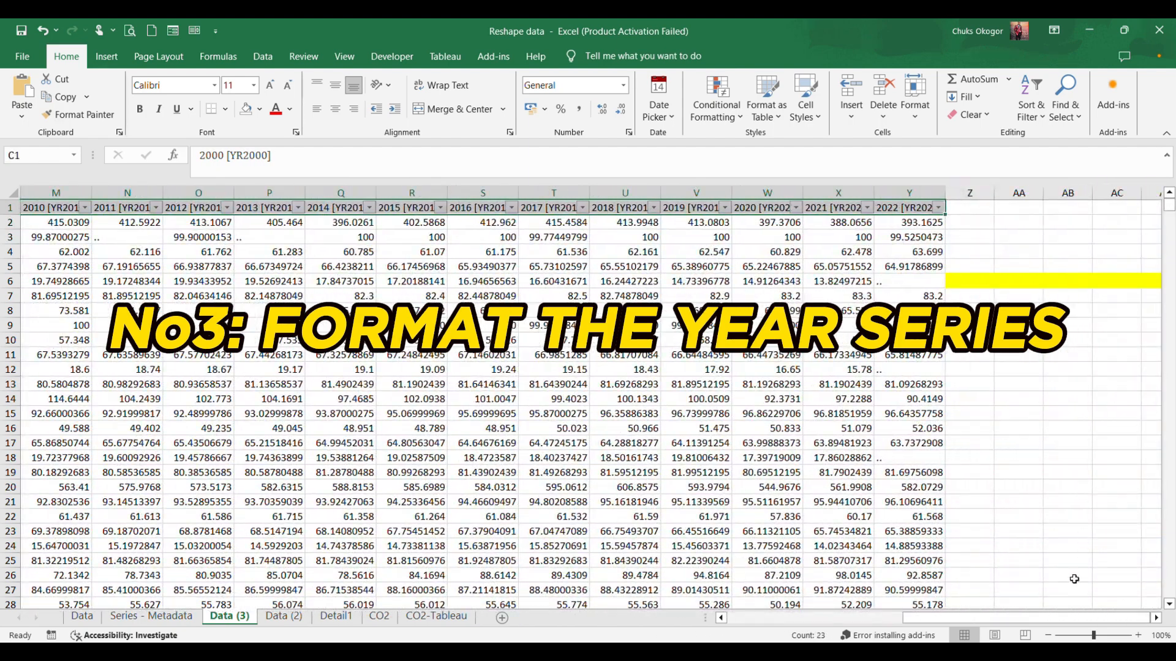
left_click_drag(948, 617, 773, 617)
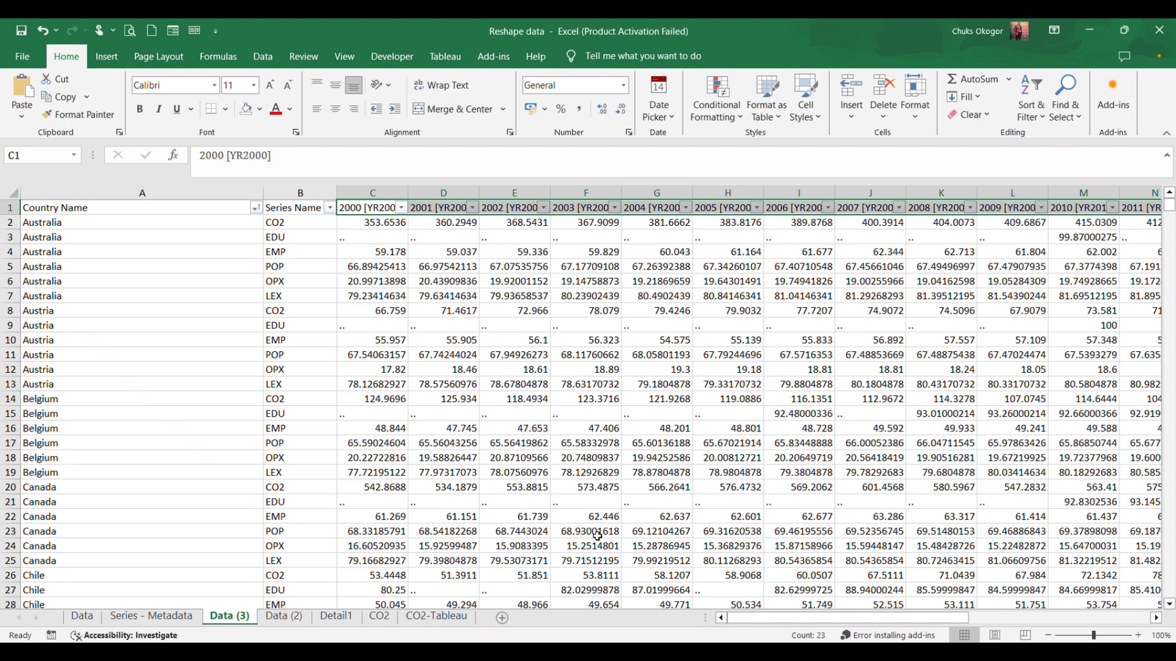
left_click(605, 349)
left_click(380, 204)
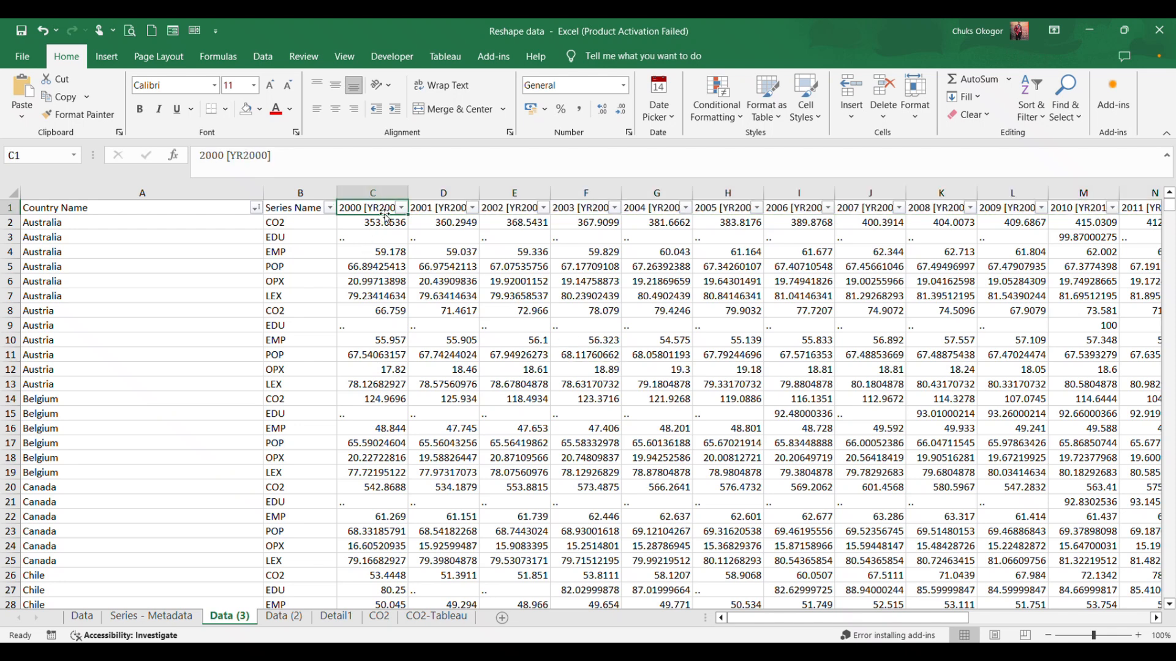
left_click(1031, 101)
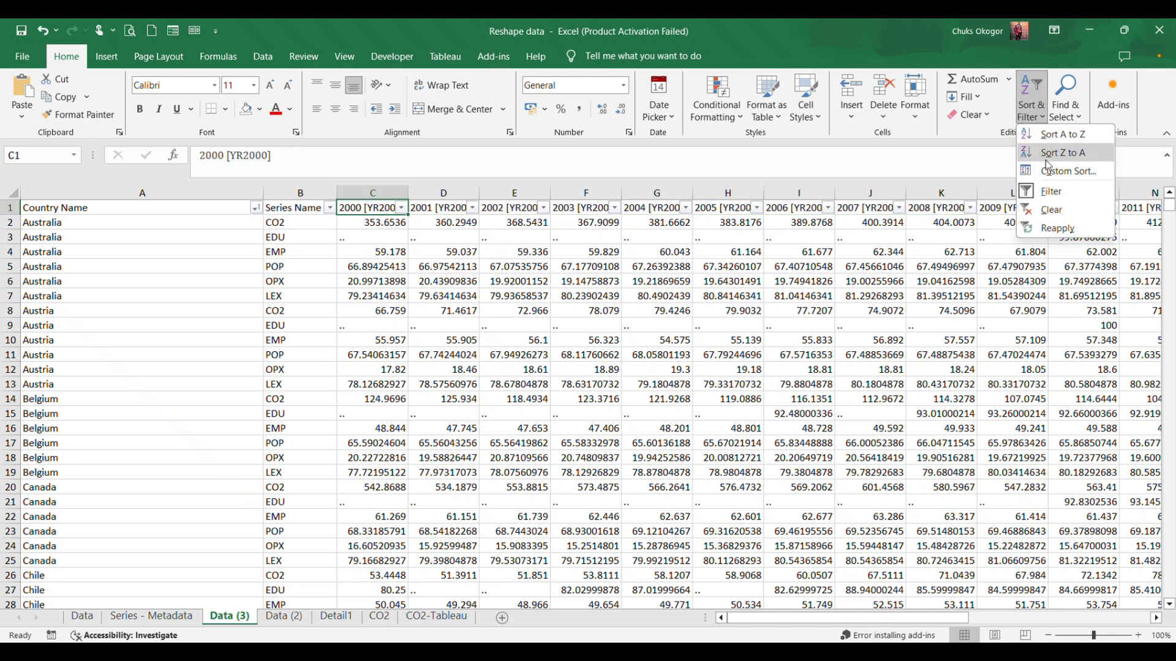
left_click(1034, 193)
left_click(612, 338)
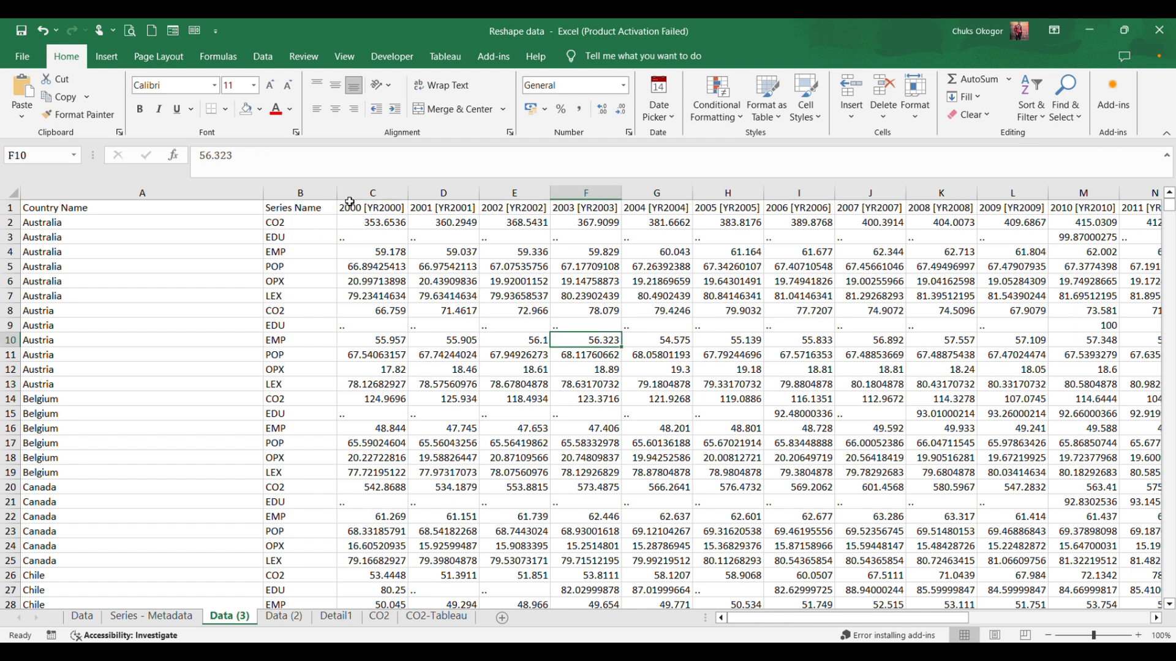
Shorten the first year header in C1 to 2000 by removing its bracketed "[YR2000]" part.
left_click_drag(361, 208, 1130, 208)
left_click(591, 280)
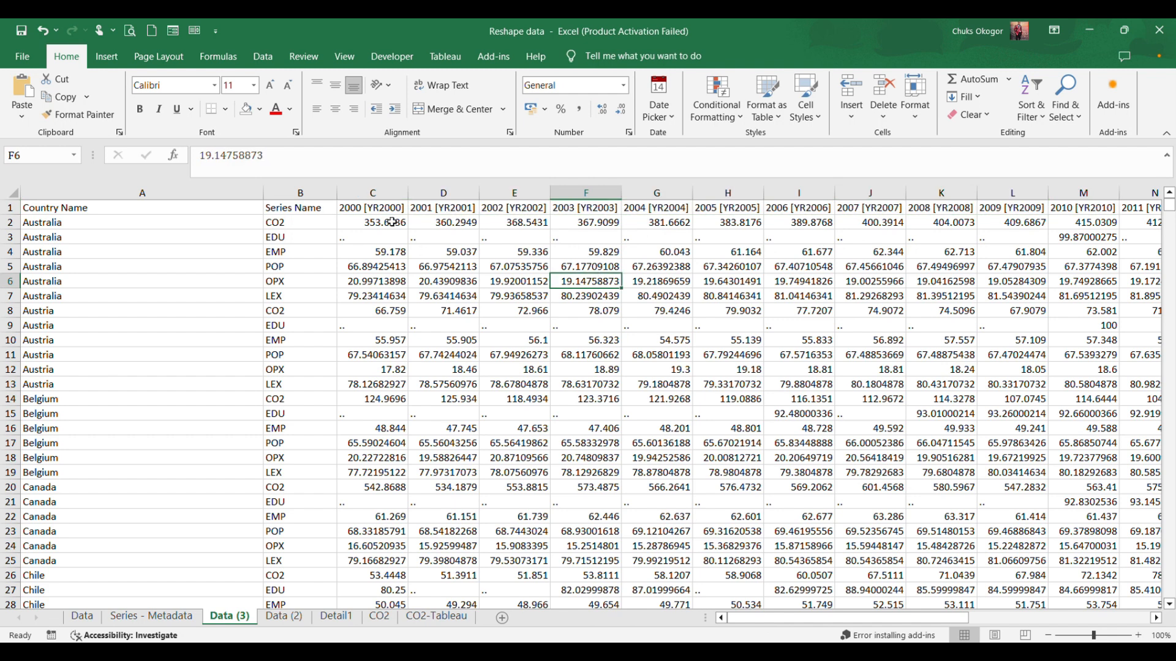
left_click(373, 209)
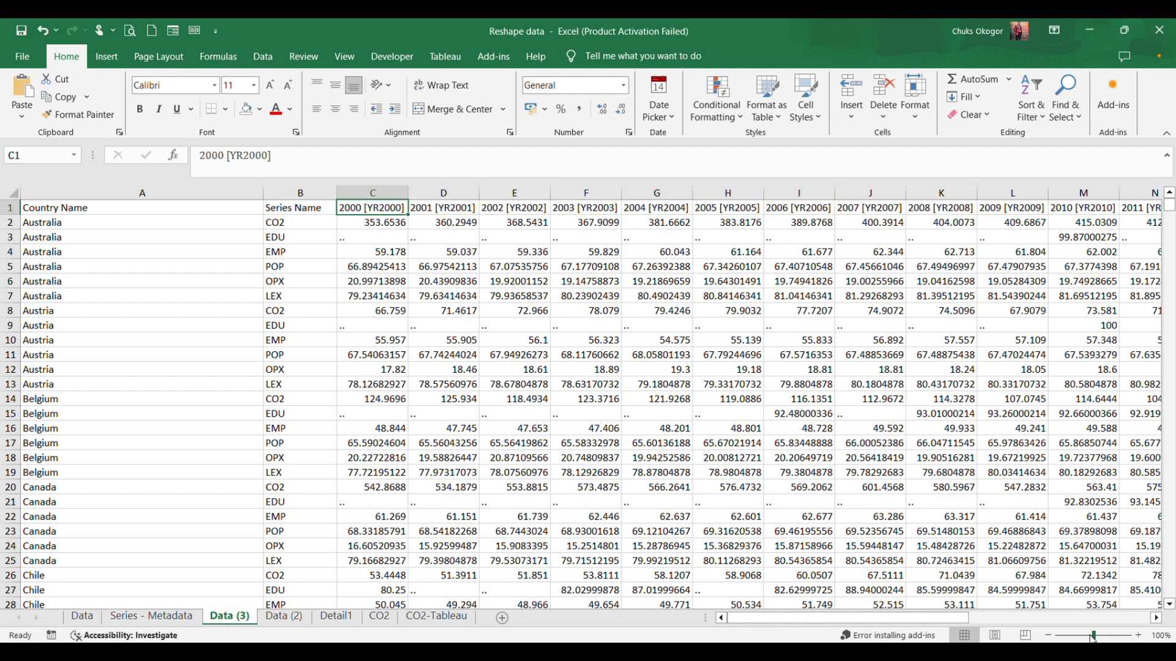
left_click_drag(1093, 639, 1101, 635)
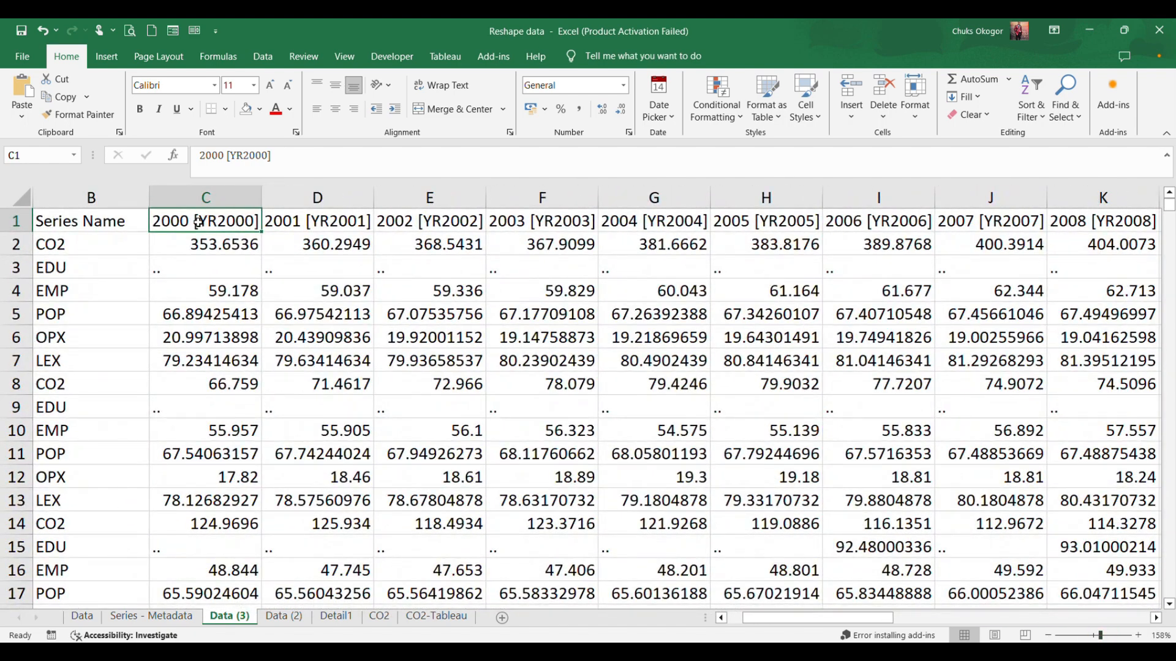
left_click_drag(288, 161, 227, 156)
key("BackSpace")
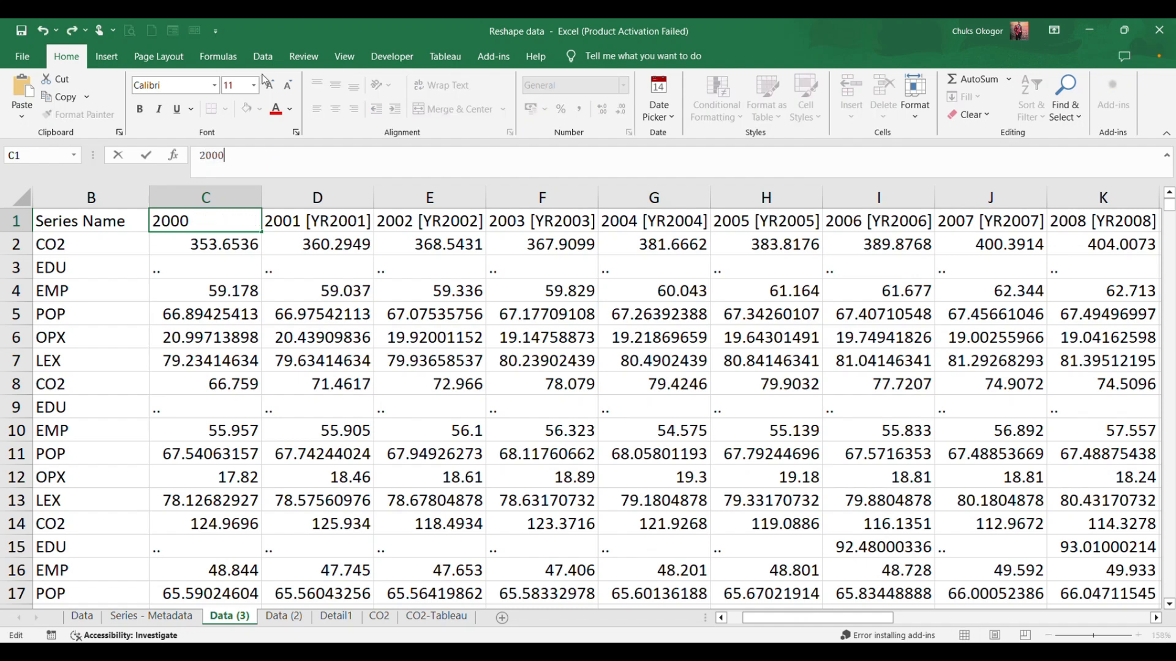
key("Return")
Shorten the year header in D1 to 2001 by removing its bracketed "[YR2001]" part.
left_click(302, 225)
left_click_drag(362, 154, 225, 151)
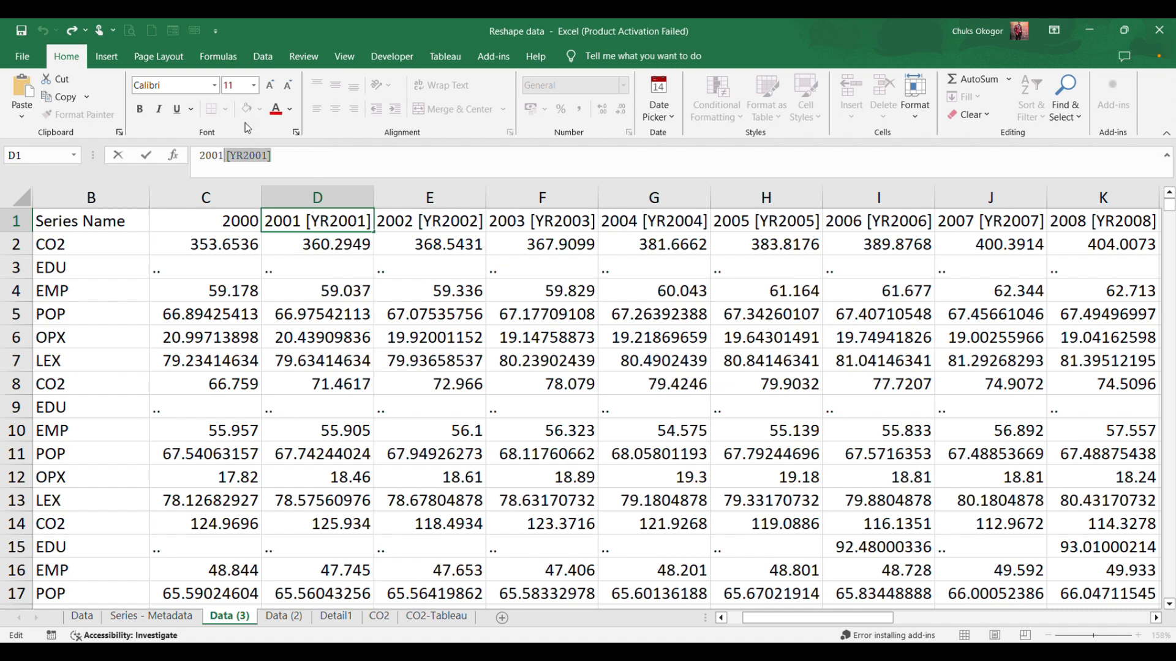
key("BackSpace")
key("Return")
left_click(309, 306)
Fill the year series from C1:D1 across the header row to Y1, so the headers run from 2000 to 2022.
left_click_drag(240, 220, 815, 265)
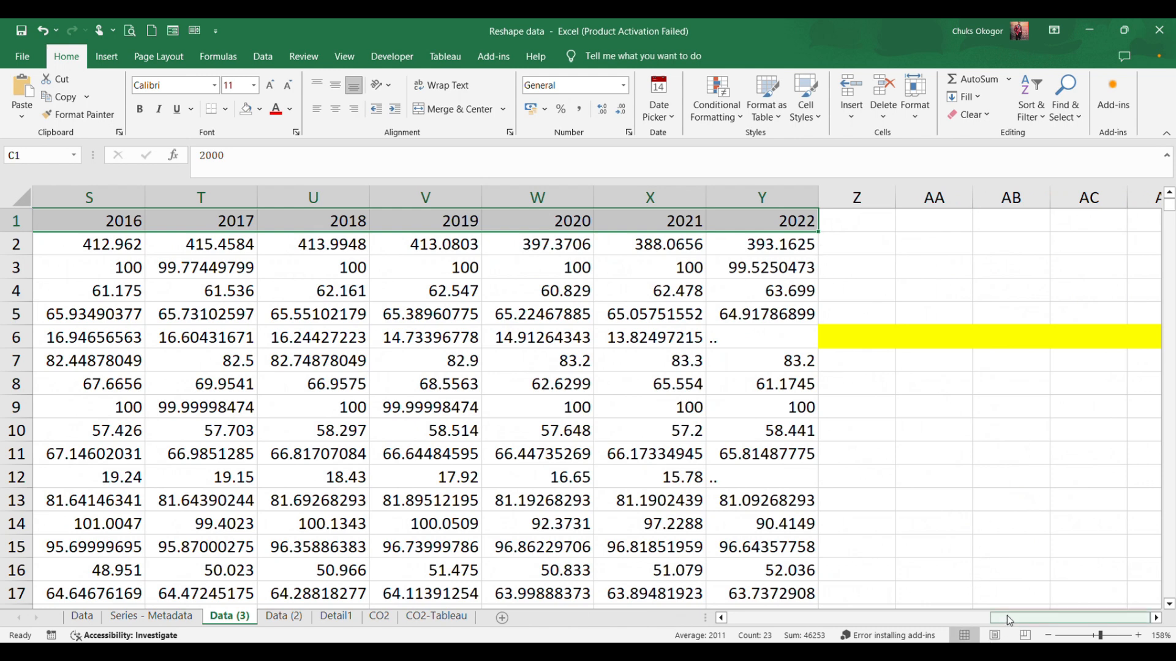
left_click_drag(1041, 617, 601, 621)
left_click(680, 365)
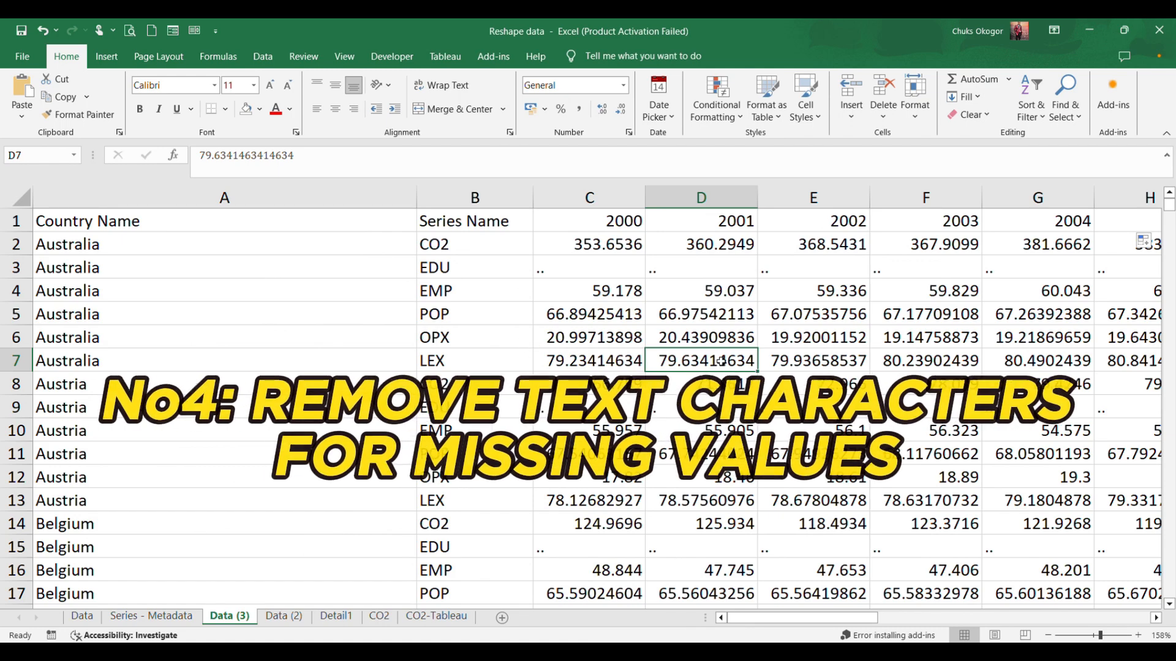
Copy the ".." missing-value placeholder from the Australia EDU cell C3, leaving the cell's content as it is.
left_click(560, 271)
left_click(676, 267)
left_click(557, 273)
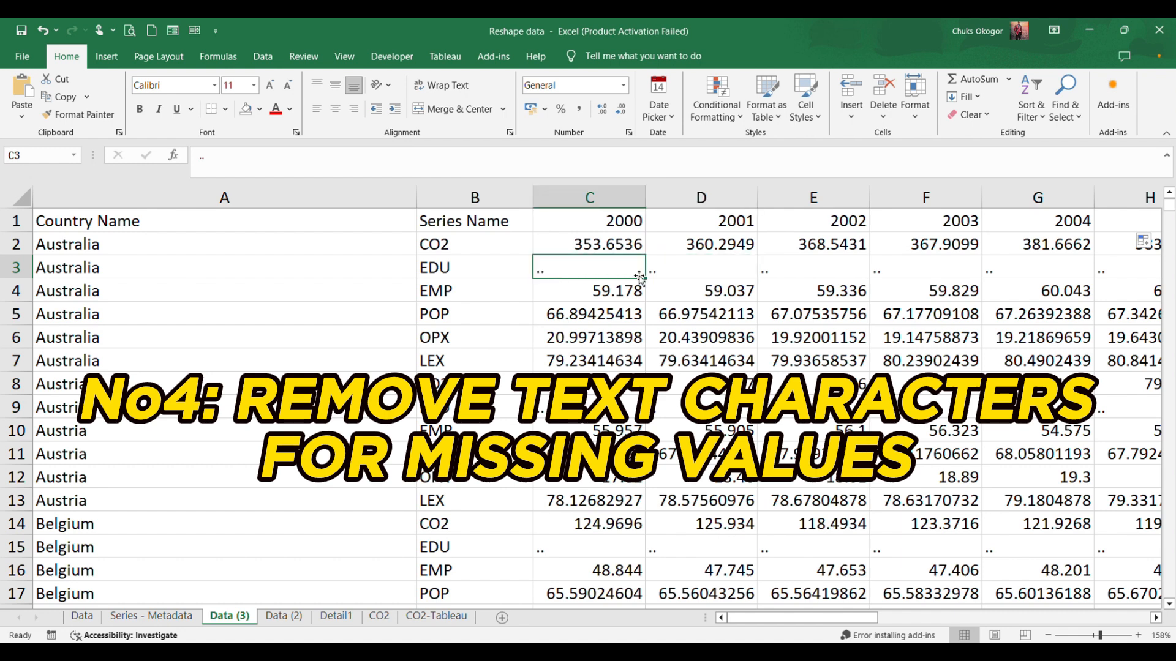
left_click(664, 268)
left_click(565, 269)
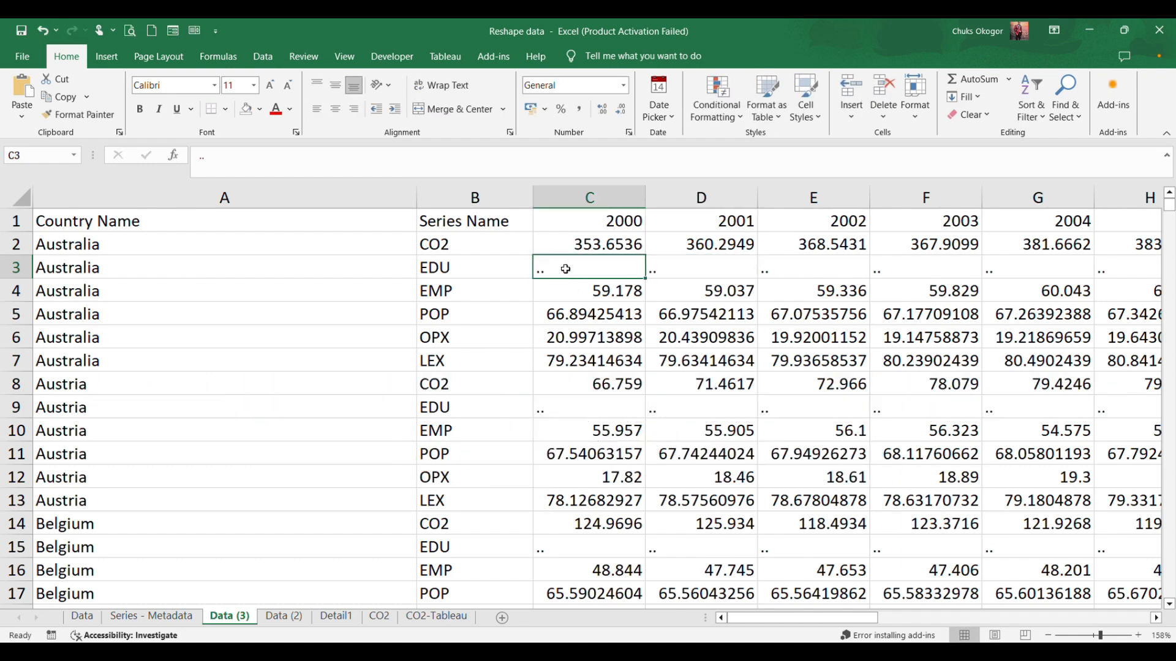
double_click(567, 270)
left_click_drag(555, 273, 534, 272)
key("ctrl+c")
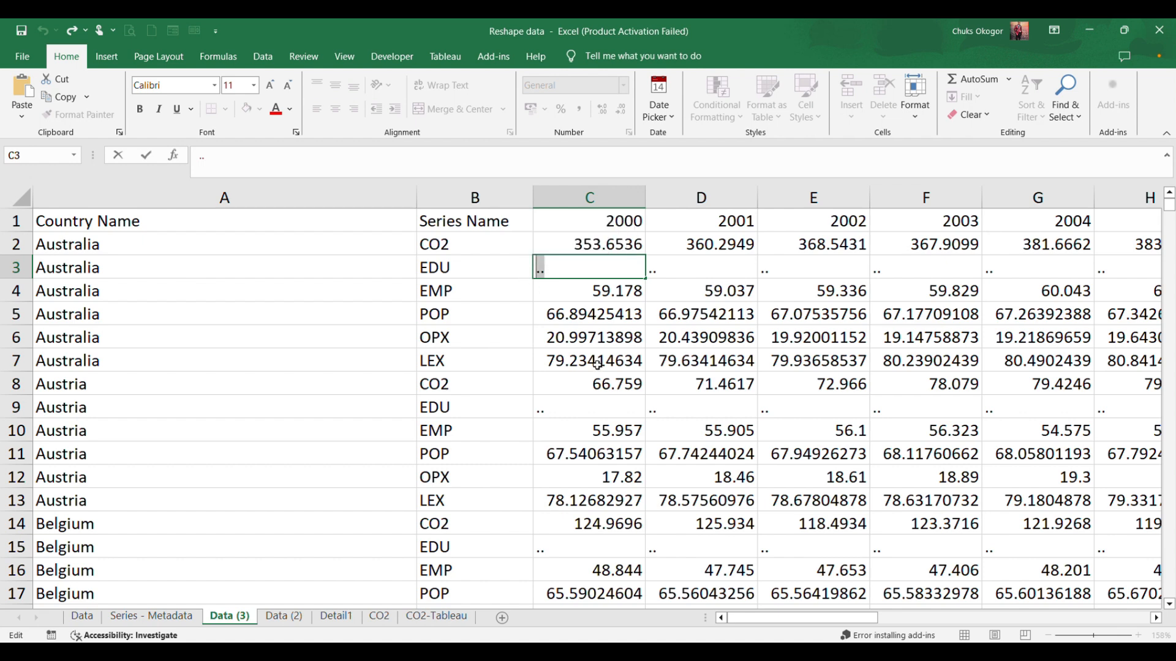
key("Escape")
Replace every ".." placeholder on the Data (3) sheet with 0.
key("ctrl+f")
key("ctrl+v")
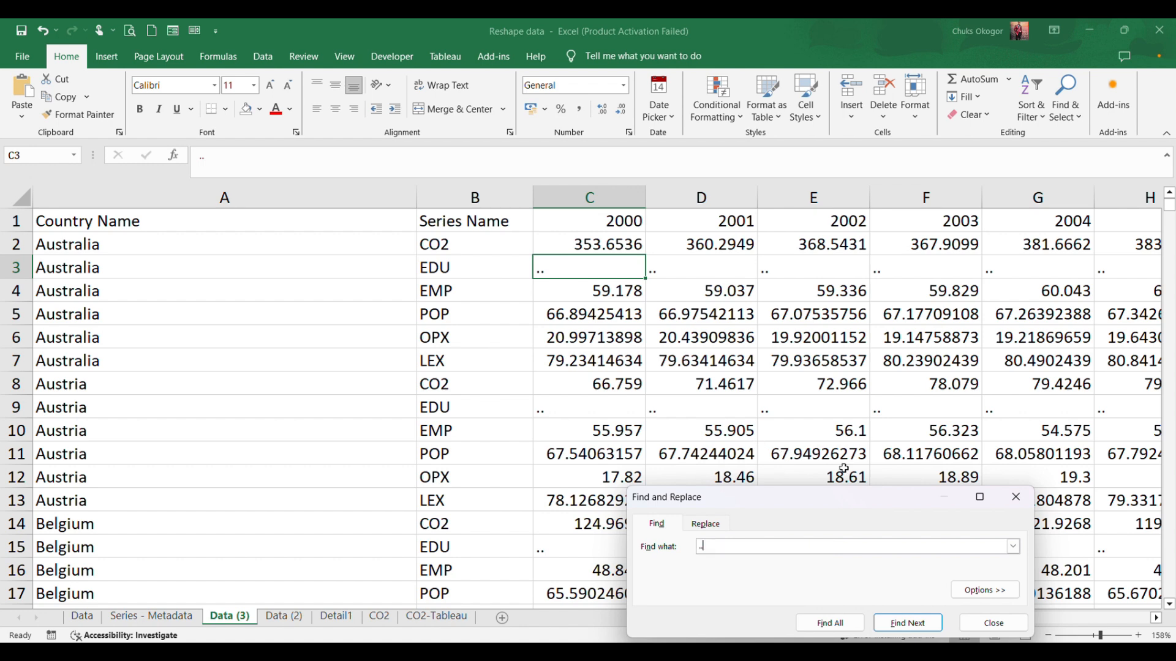
left_click(720, 524)
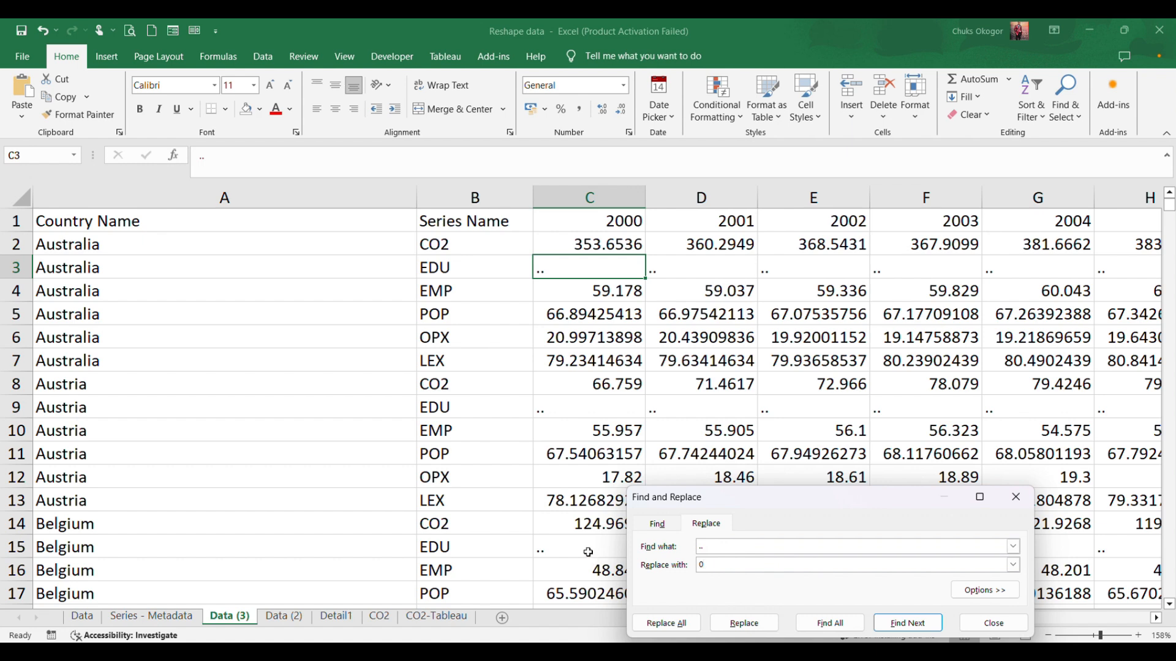
left_click(666, 623)
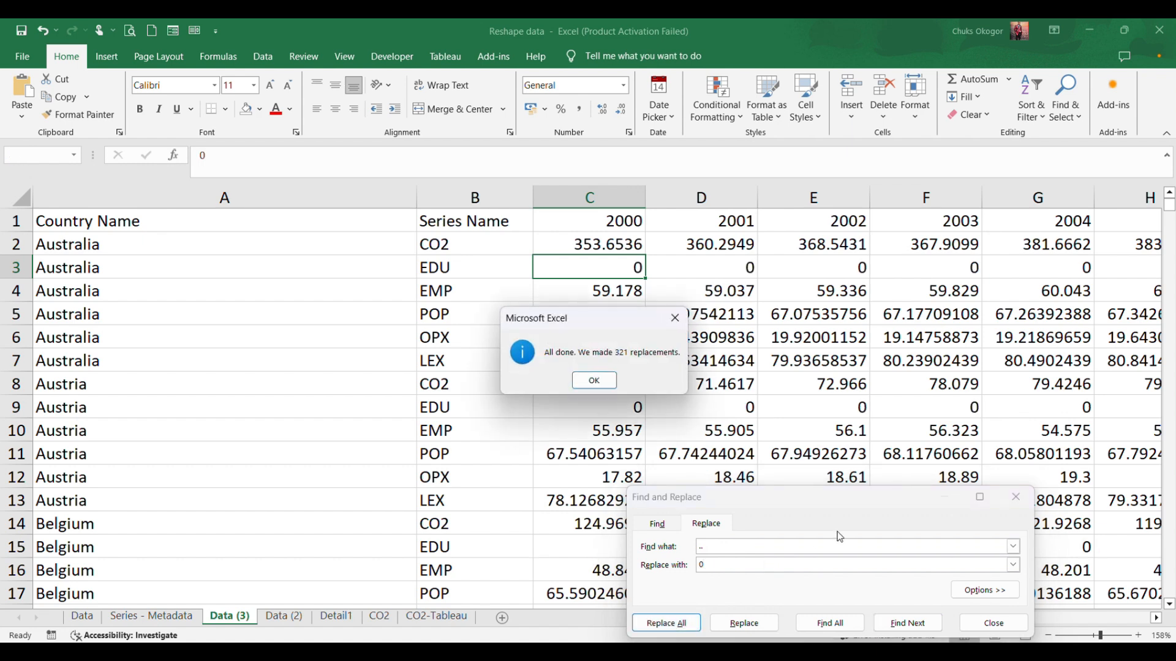
left_click(594, 380)
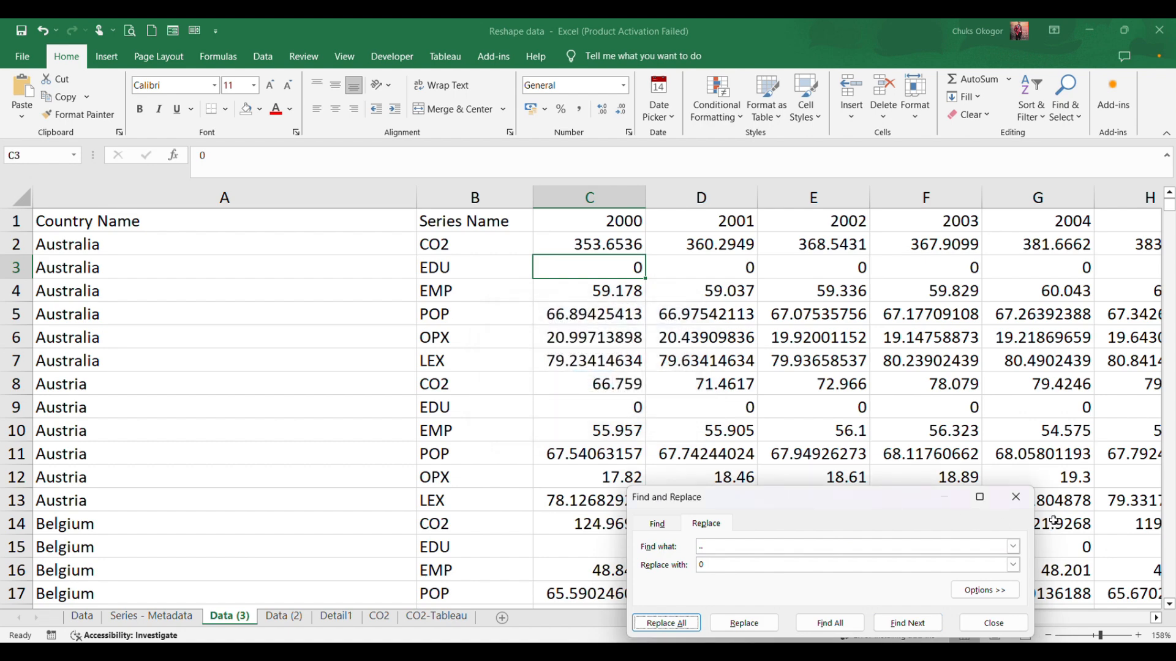
left_click(1017, 498)
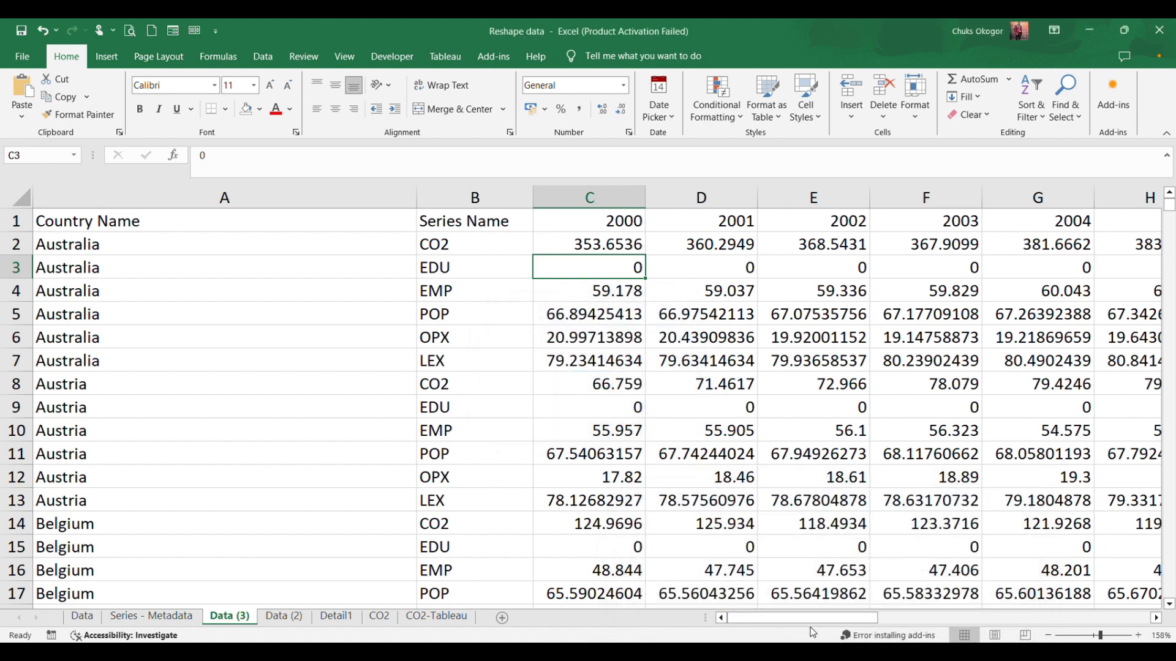
left_click_drag(809, 621, 713, 617)
left_click_drag(629, 615, 629, 615)
scroll(863, 386, "down", 4)
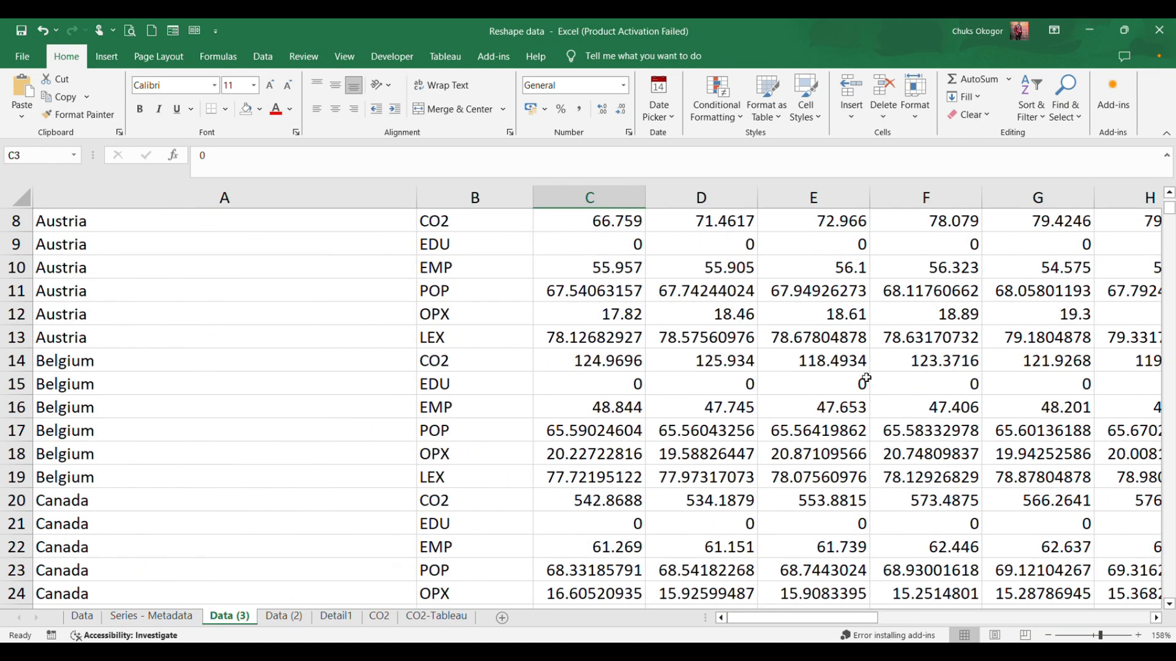
left_click_drag(1170, 220, 1170, 166)
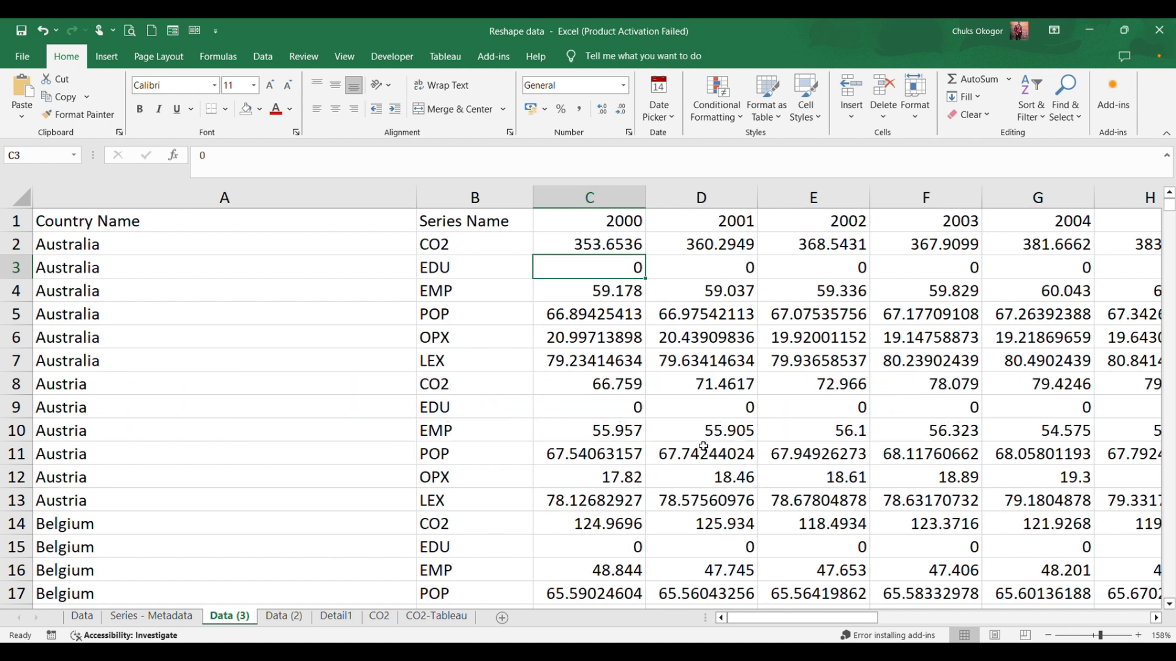
Set the font of the whole data table to Cambria, size 12.
left_click(629, 410)
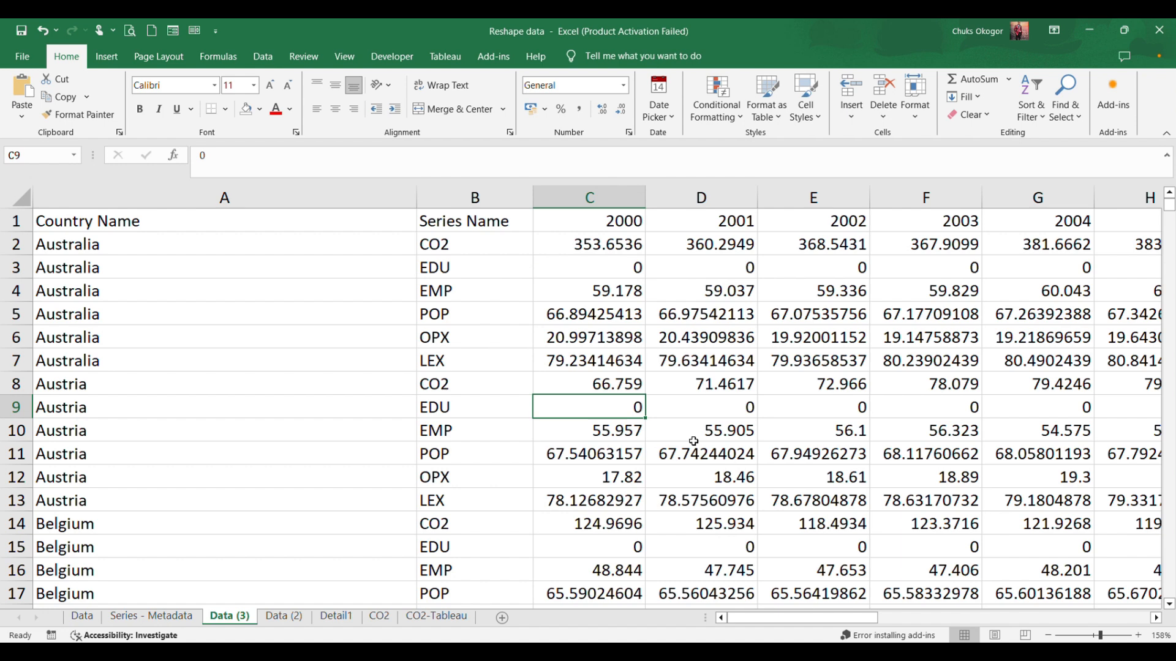
key("ctrl+a")
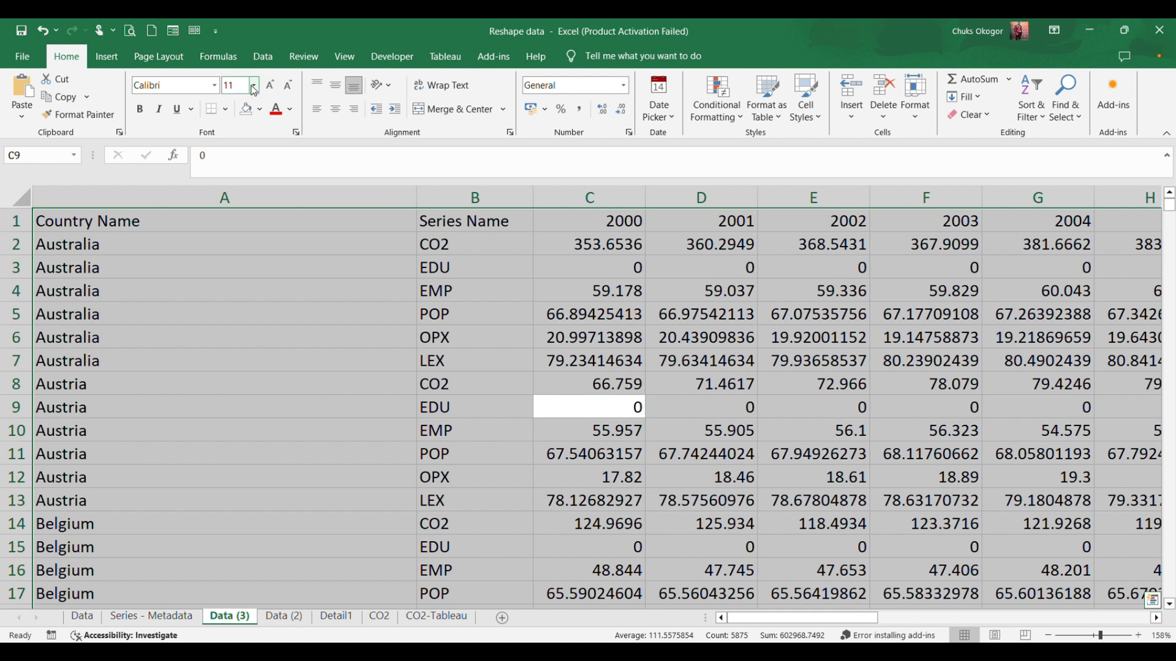
left_click(214, 85)
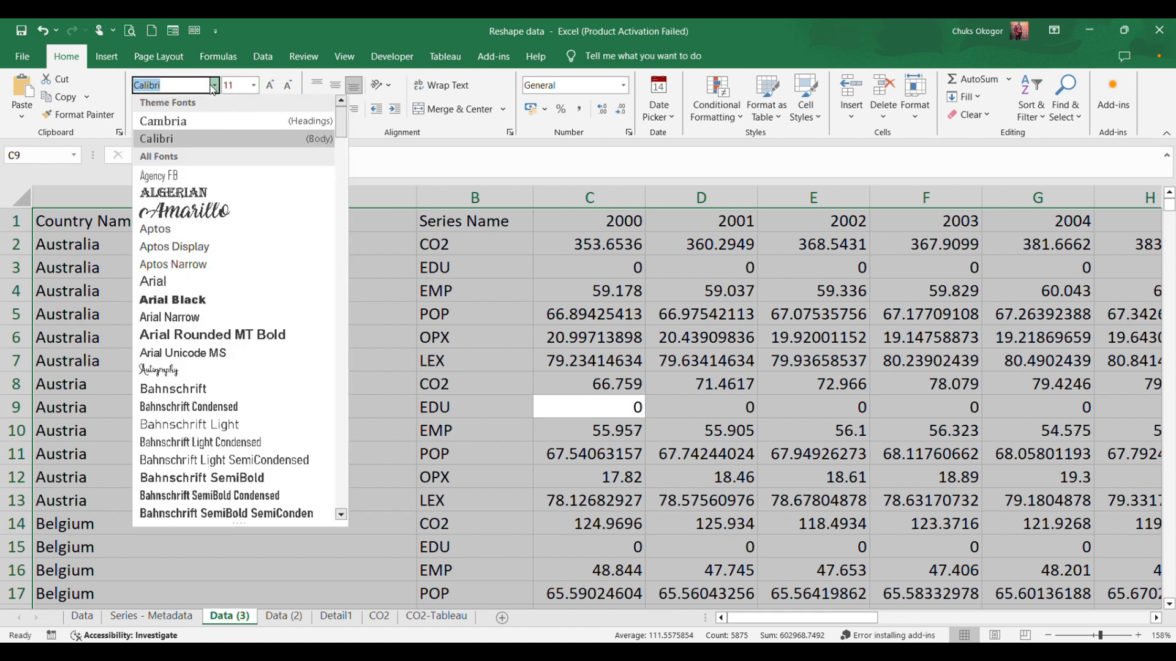
left_click(175, 121)
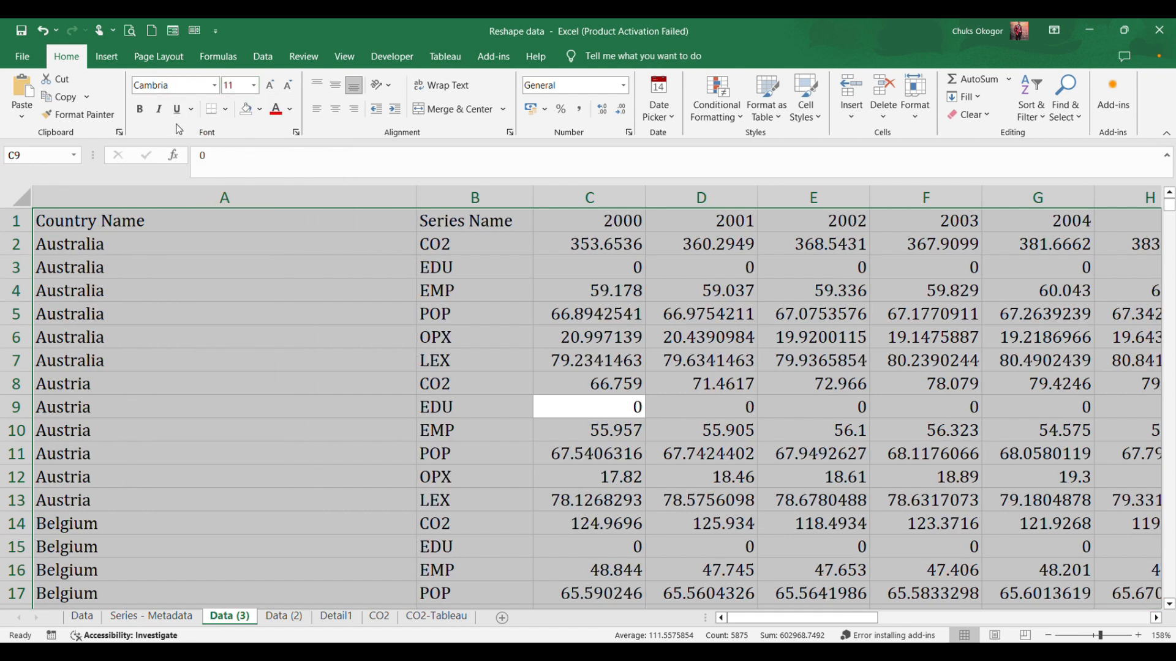
left_click(257, 91)
left_click(231, 165)
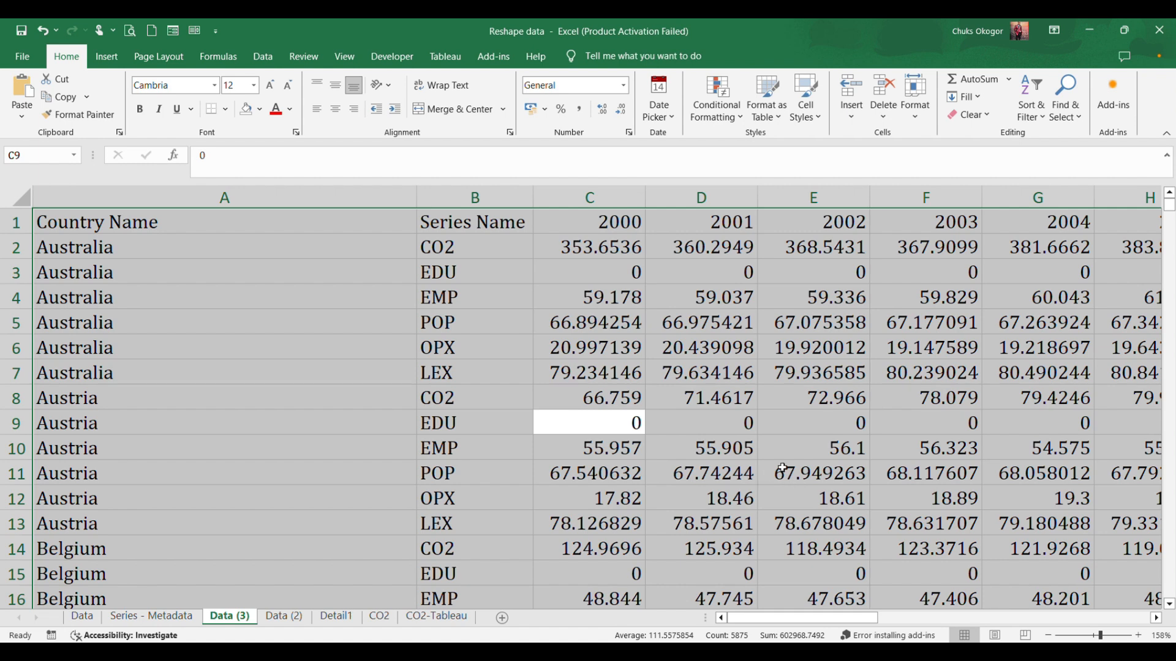
left_click(731, 454)
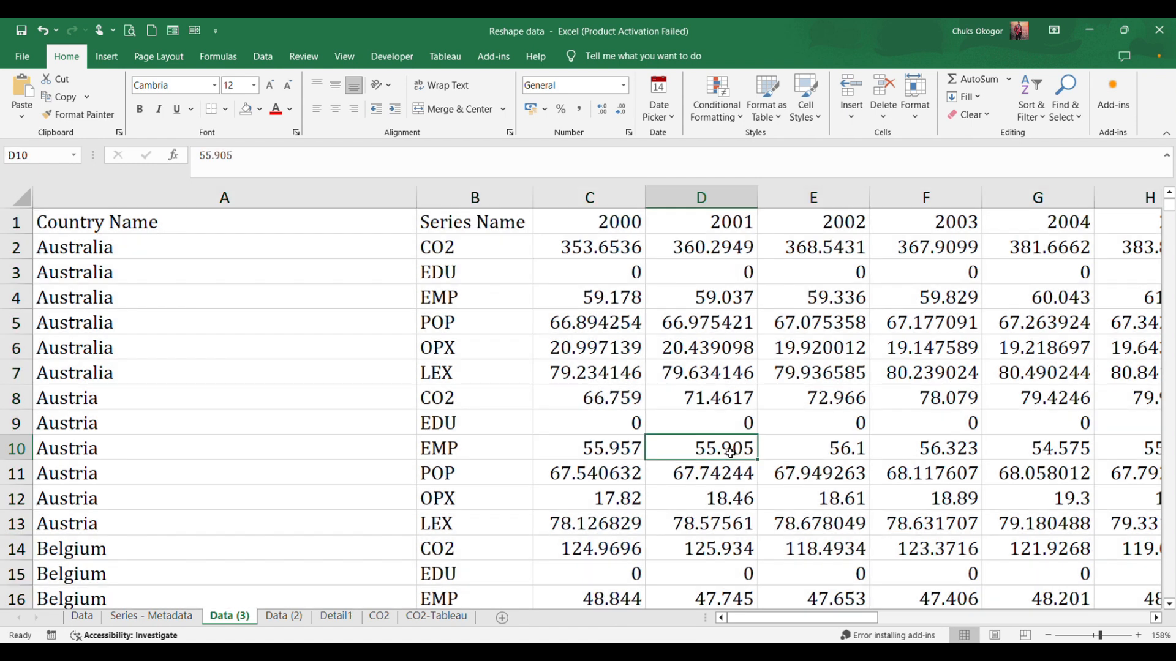
Make the header row of the Data (3) sheet bold.
left_click(19, 223)
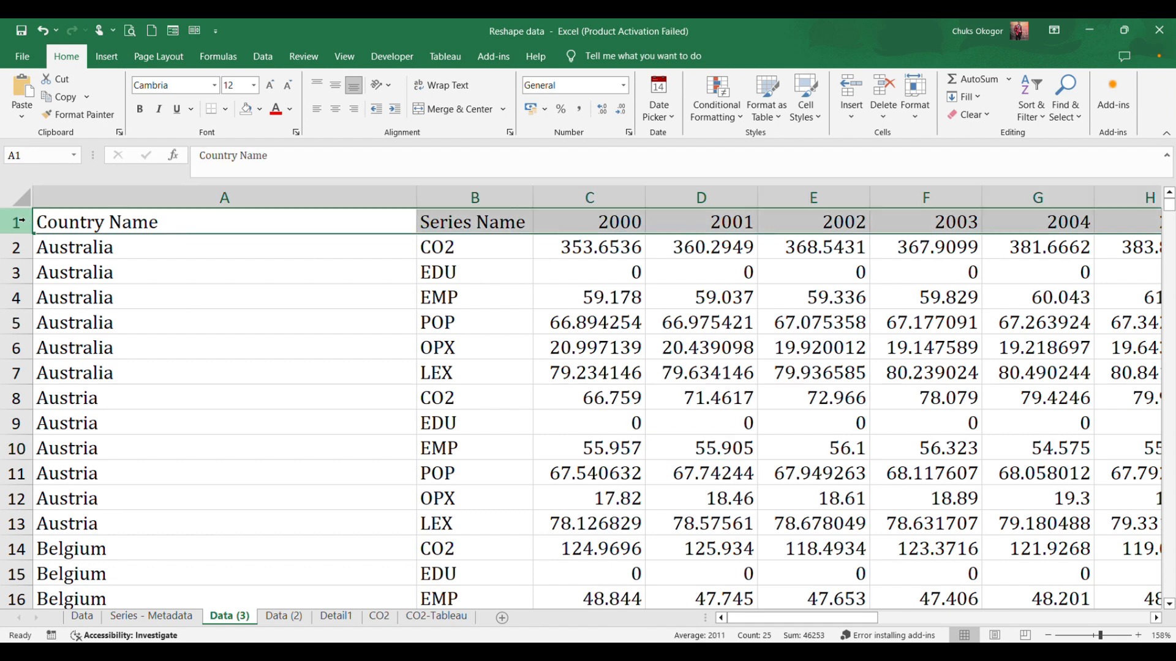
left_click(140, 110)
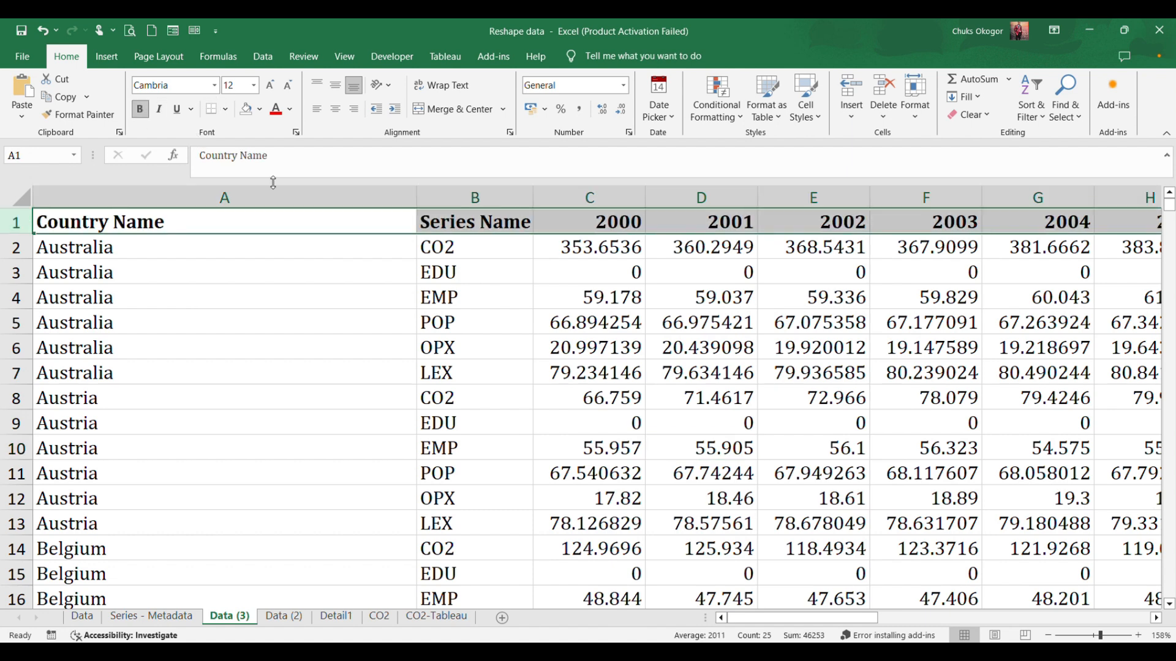
left_click(605, 395)
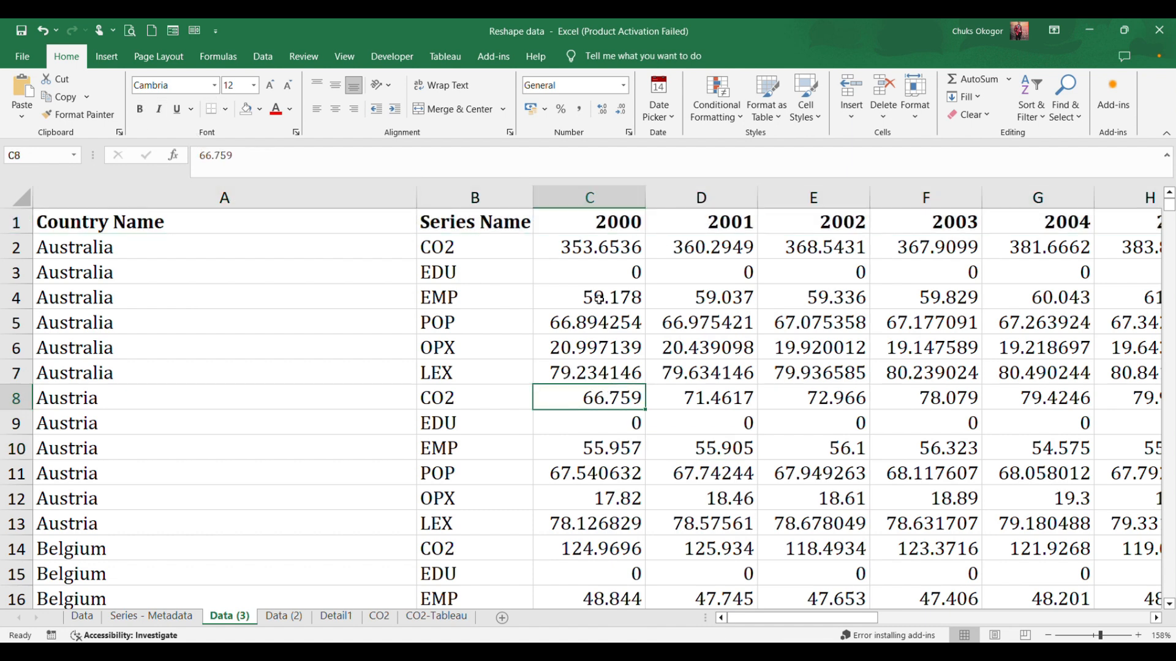
Format all the numeric values in C2:Y235 to show two decimal places.
left_click(572, 247)
left_click_drag(572, 246, 1104, 571)
left_click(592, 246)
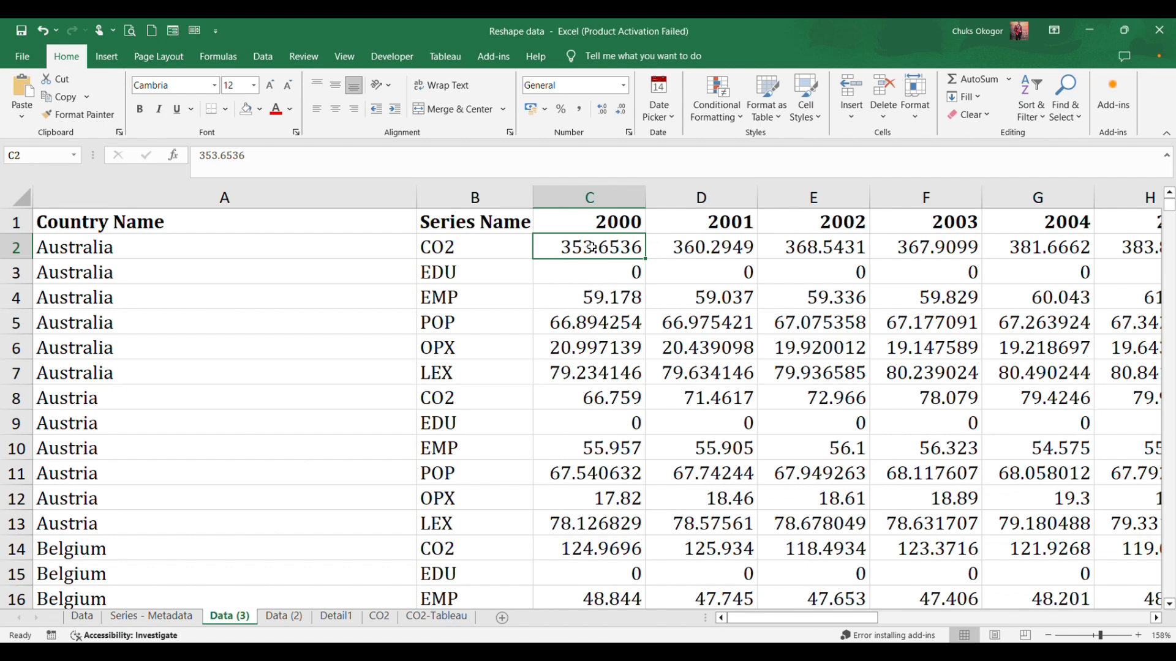
key("ctrl+shift+Right")
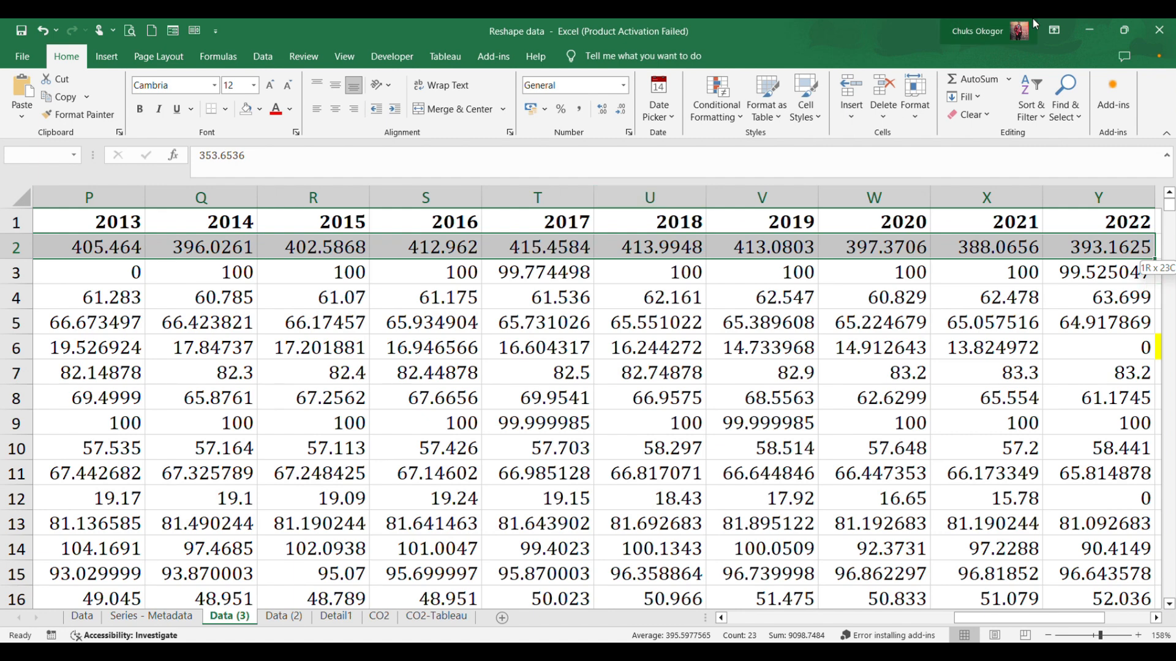
key("ctrl+shift+Down")
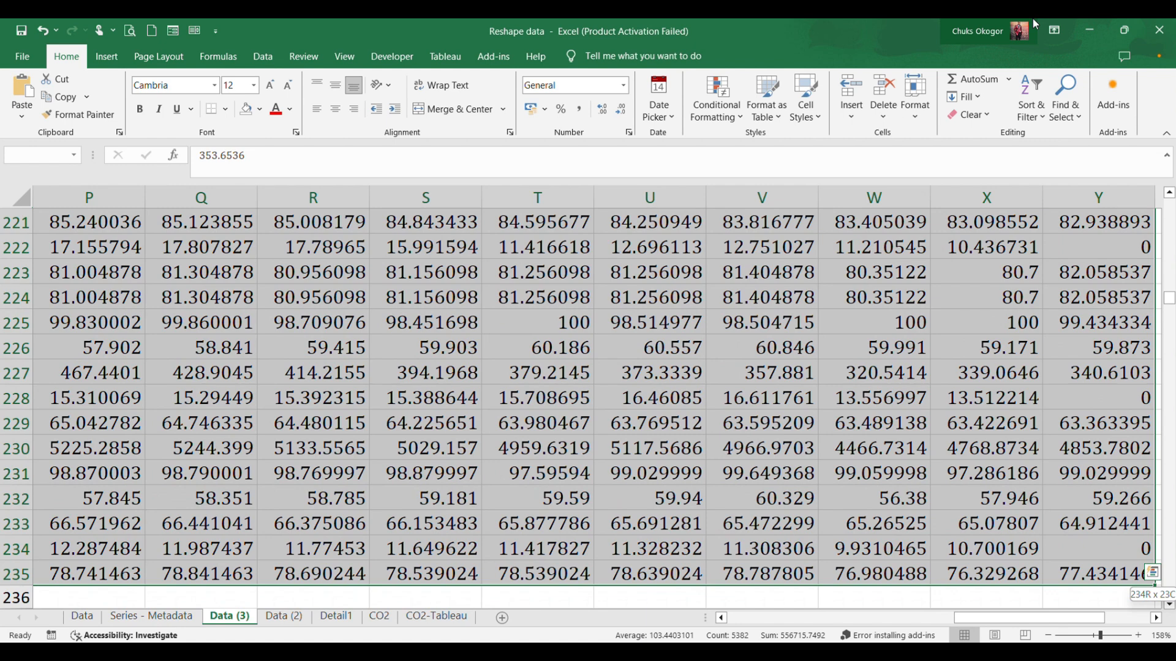
left_click(621, 110)
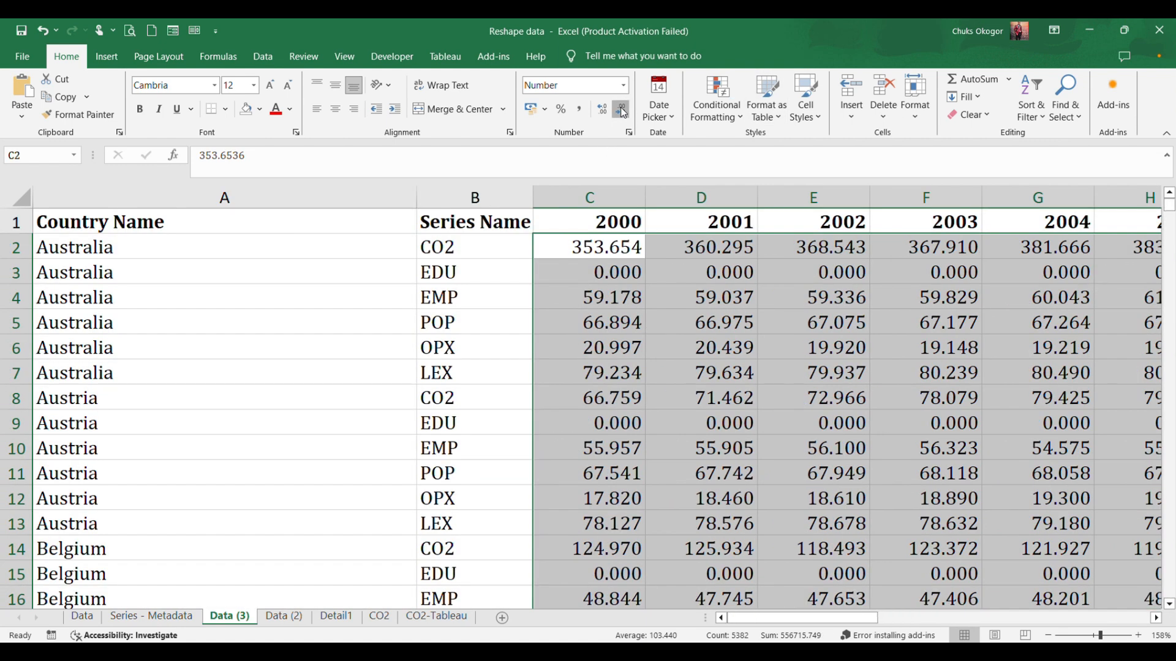
left_click(621, 110)
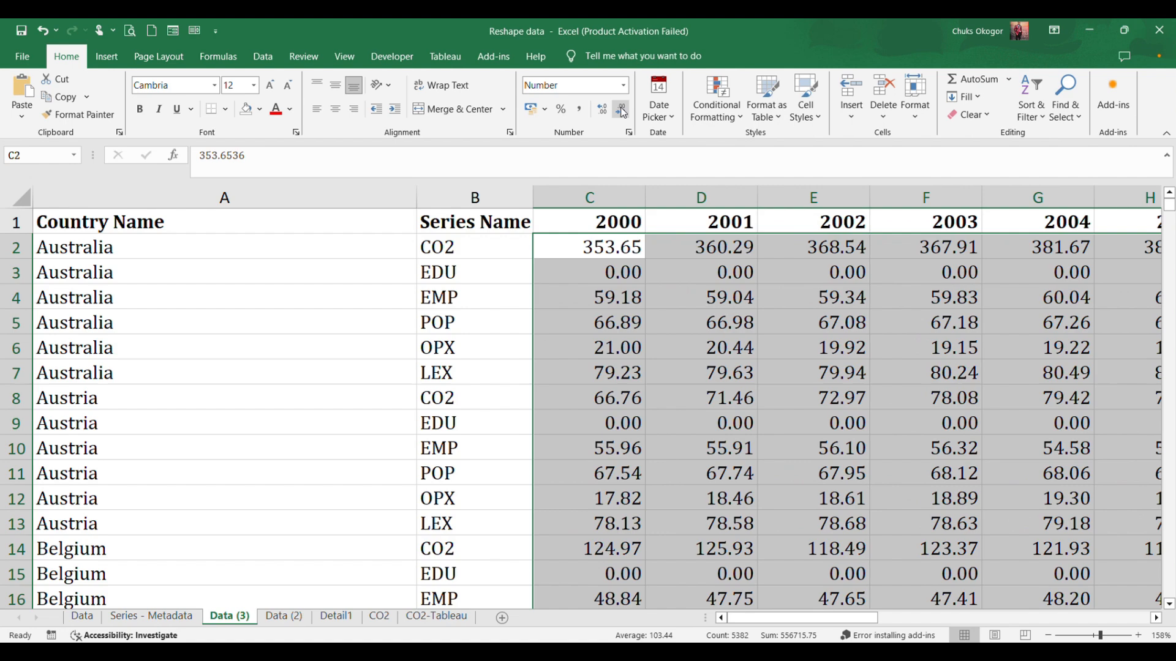
left_click(744, 470)
Autofit the widths of columns B to Y and narrow the Country Name column.
left_click_drag(475, 197, 905, 370)
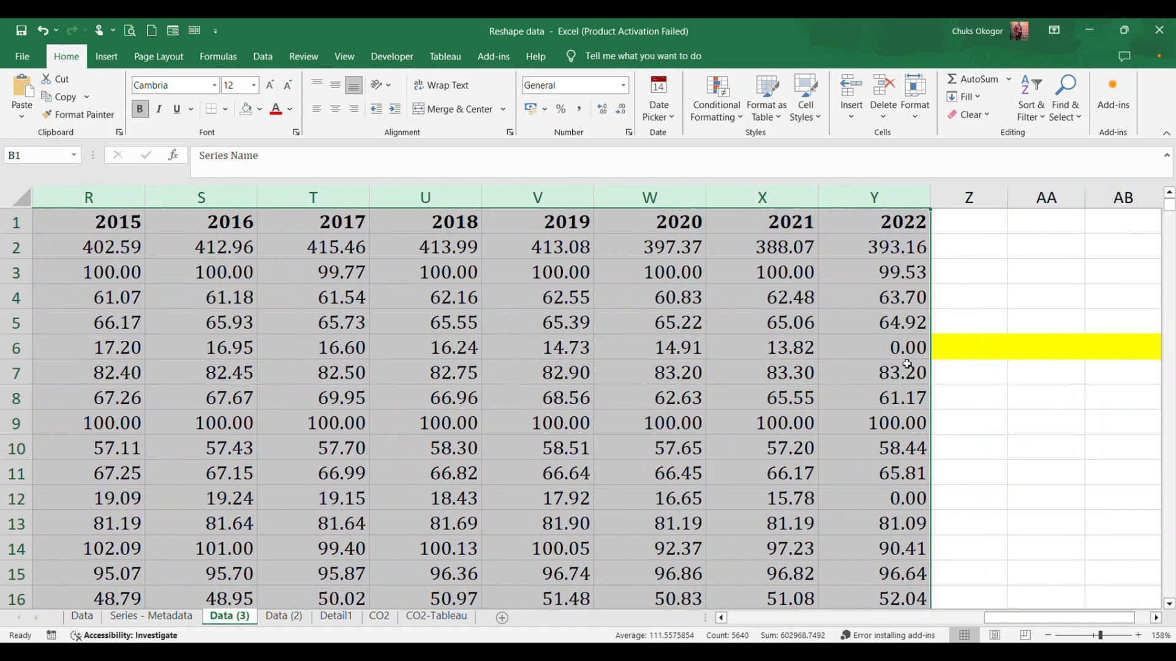
double_click(931, 192)
left_click_drag(992, 619, 567, 605)
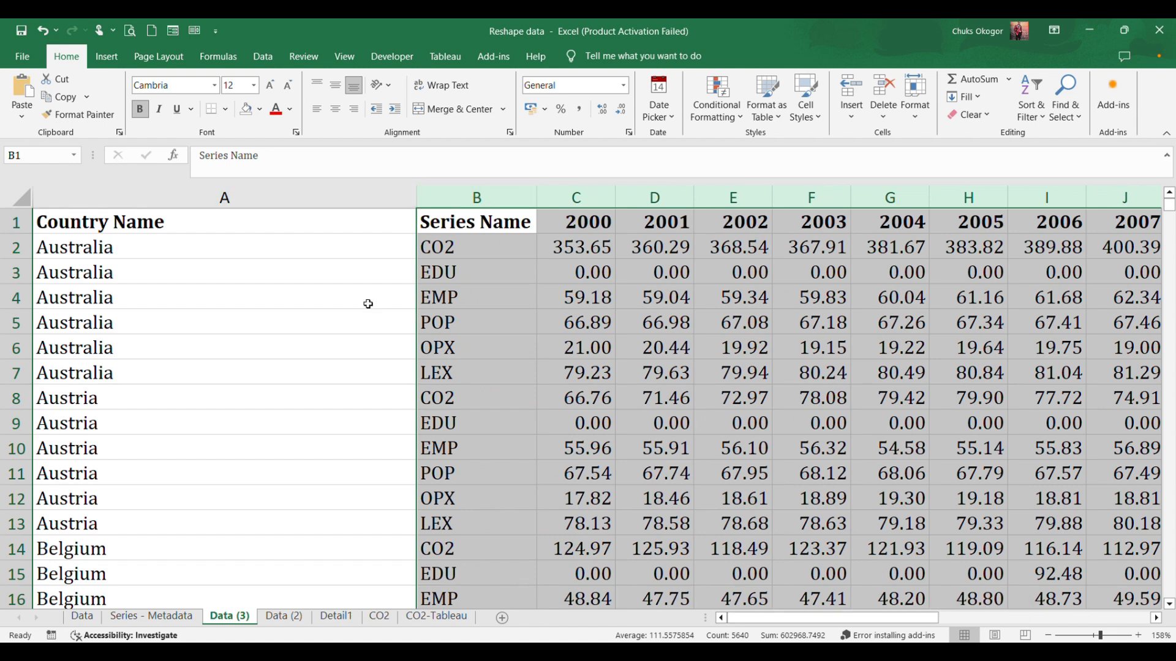
left_click_drag(414, 196, 245, 196)
scroll(664, 489, "down", 5)
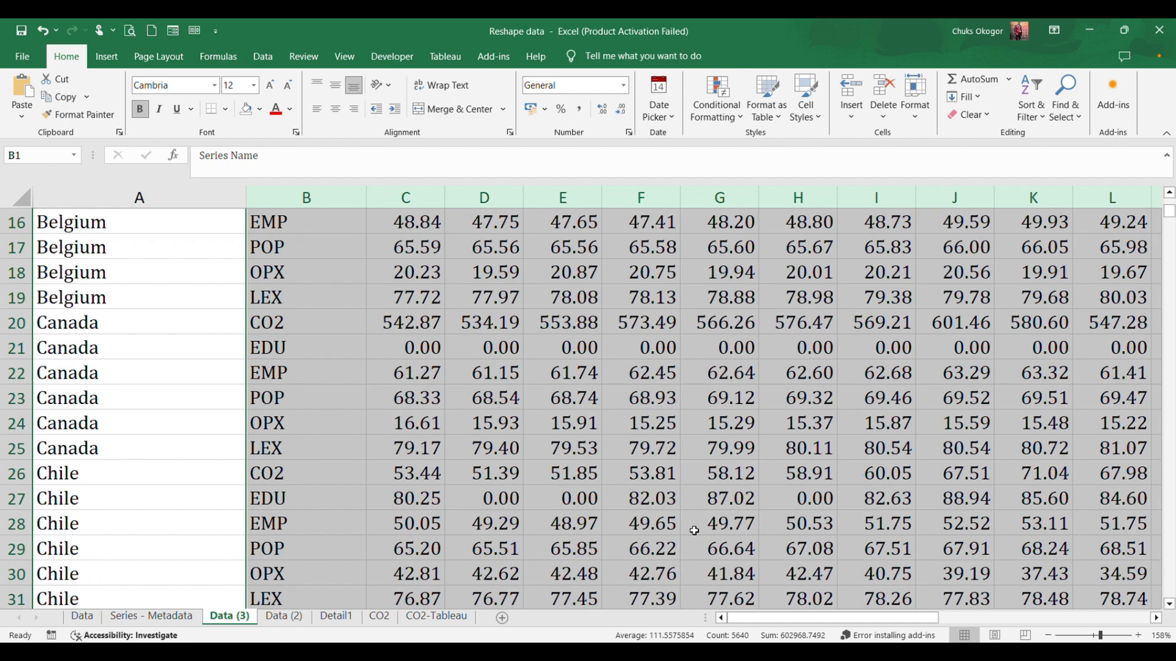
scroll(696, 533, "up", 5)
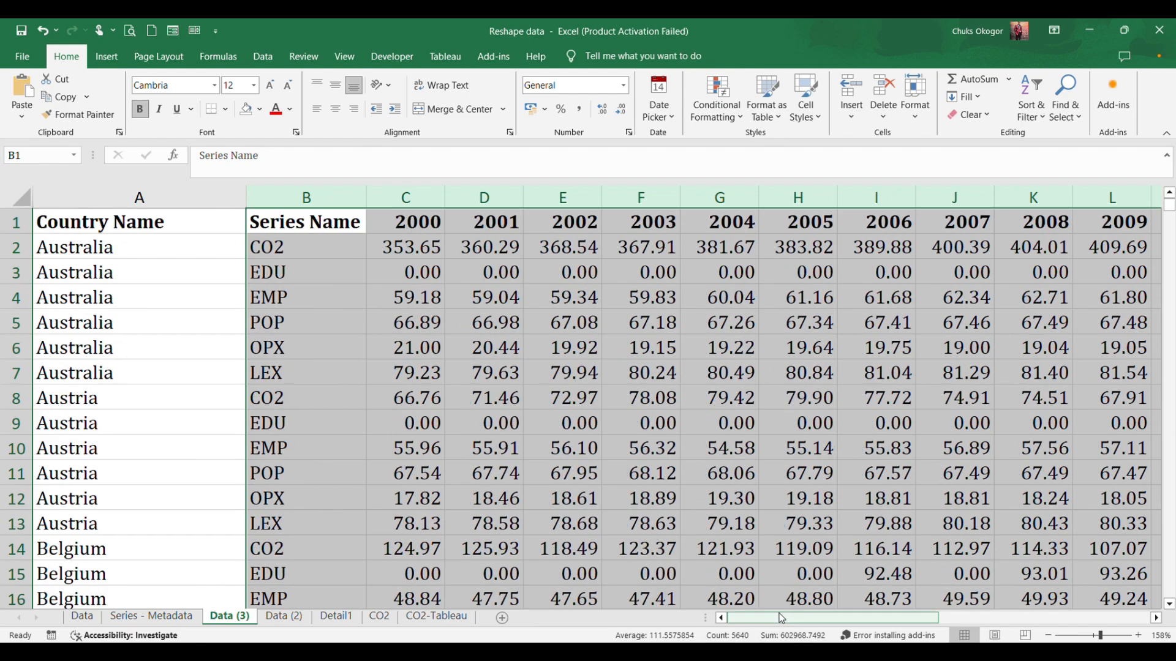
left_click_drag(821, 615, 650, 589)
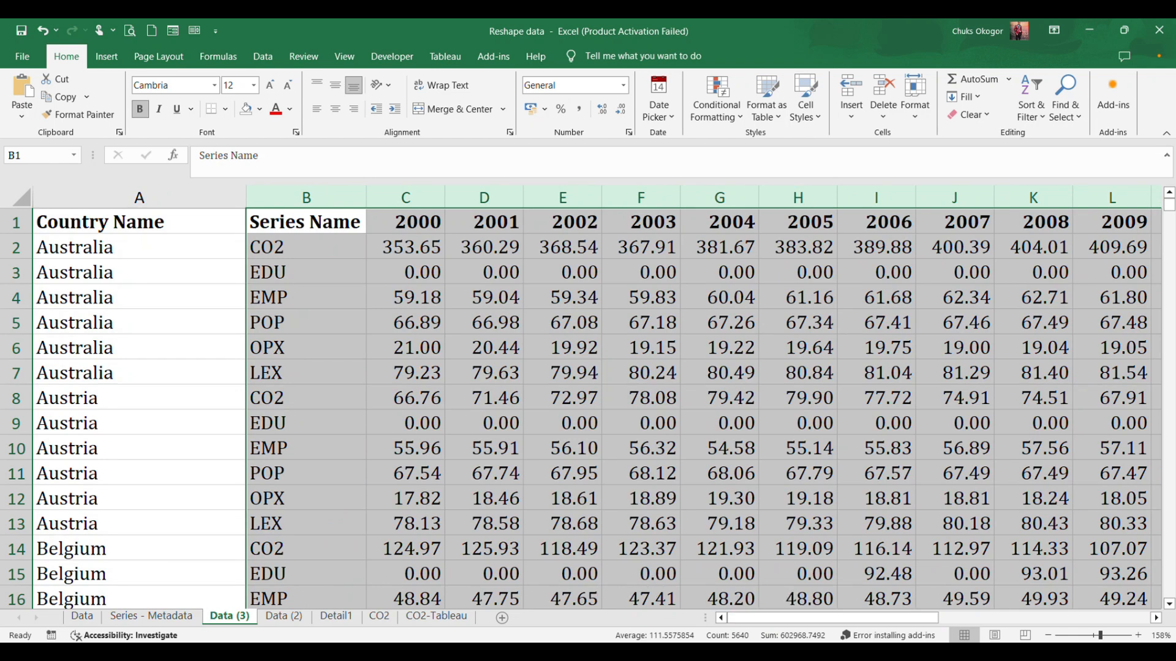
mouse_move(1170, 207)
left_mouse_down()
mouse_move(1170, 339)
mouse_move(1170, 194)
left_mouse_up()
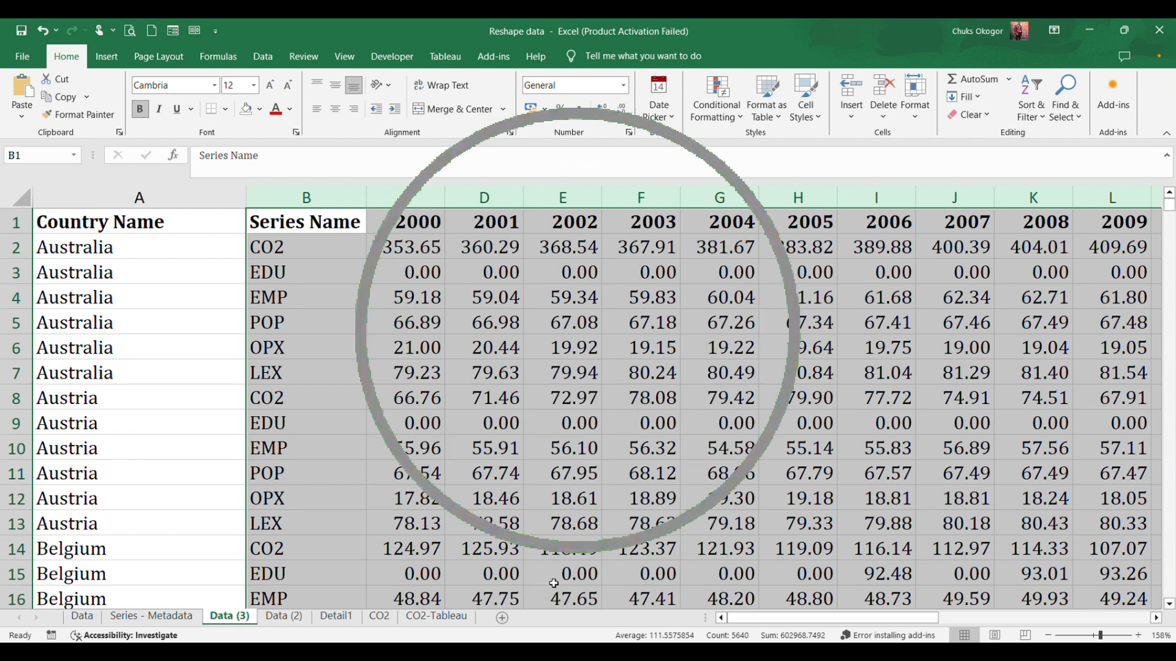